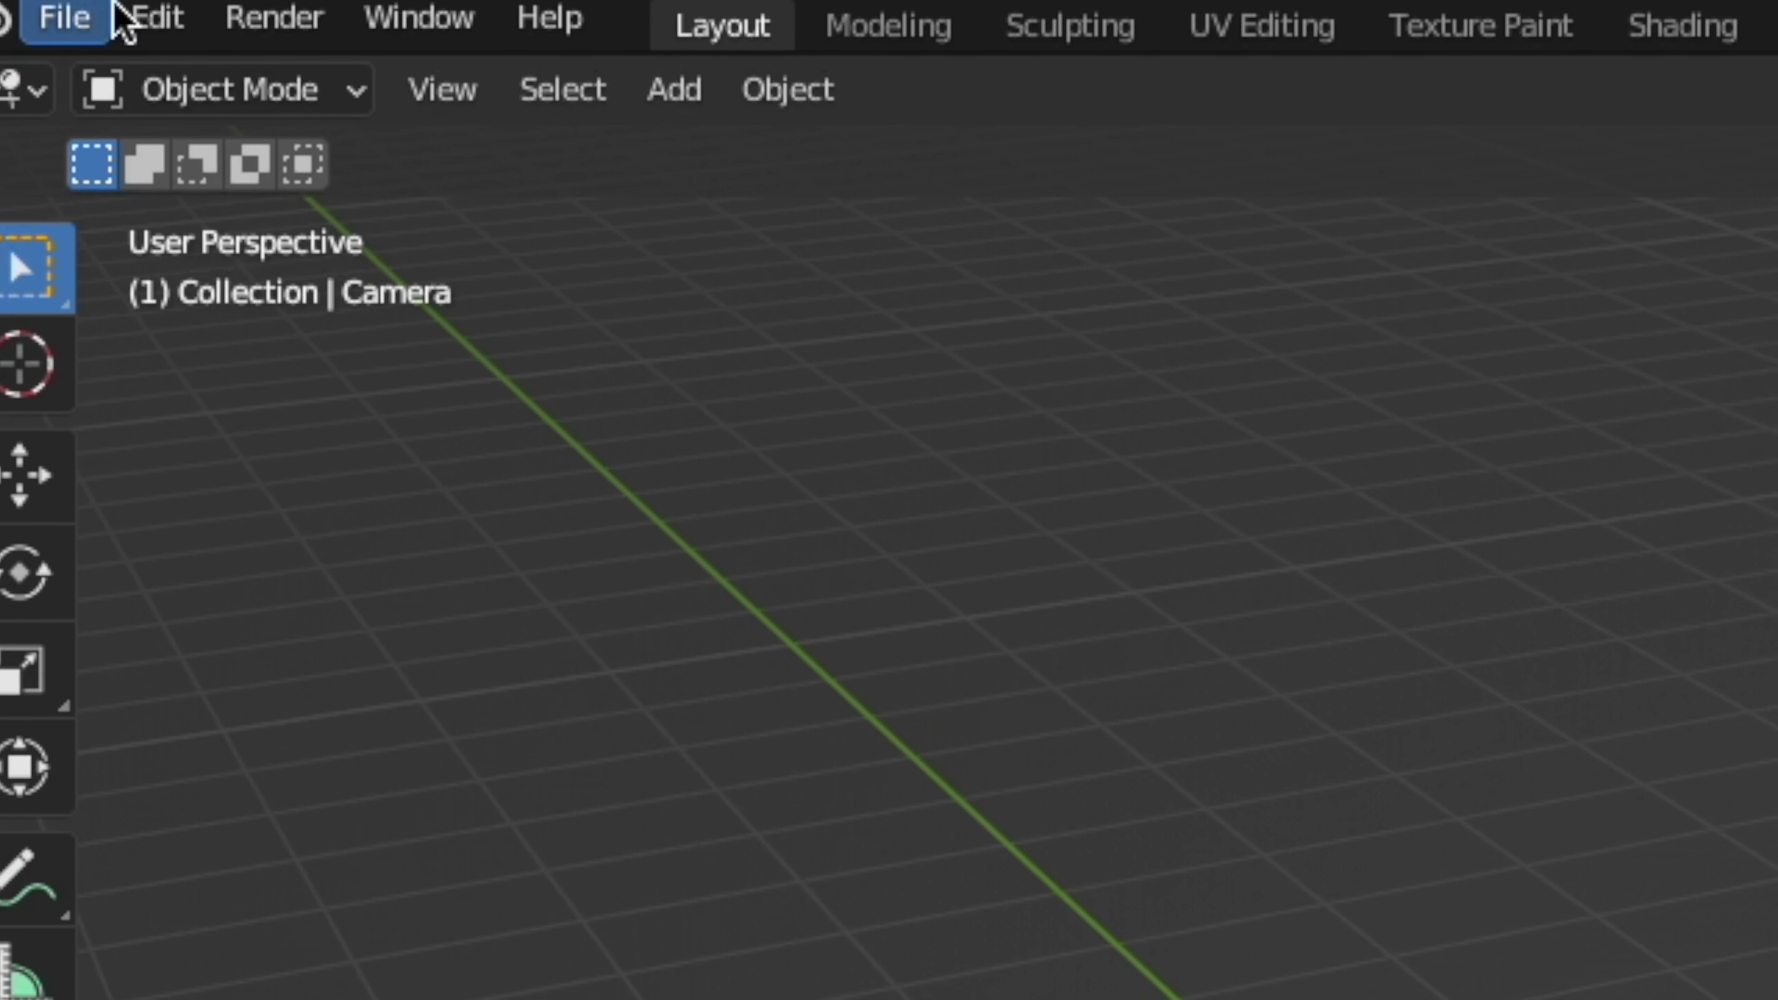
# - Install the botaniq add-on from botaniq_free.zip through the Add-ons preferences
pyautogui.click(158, 17)
pyautogui.click(294, 814)
pyautogui.click(1210, 105)
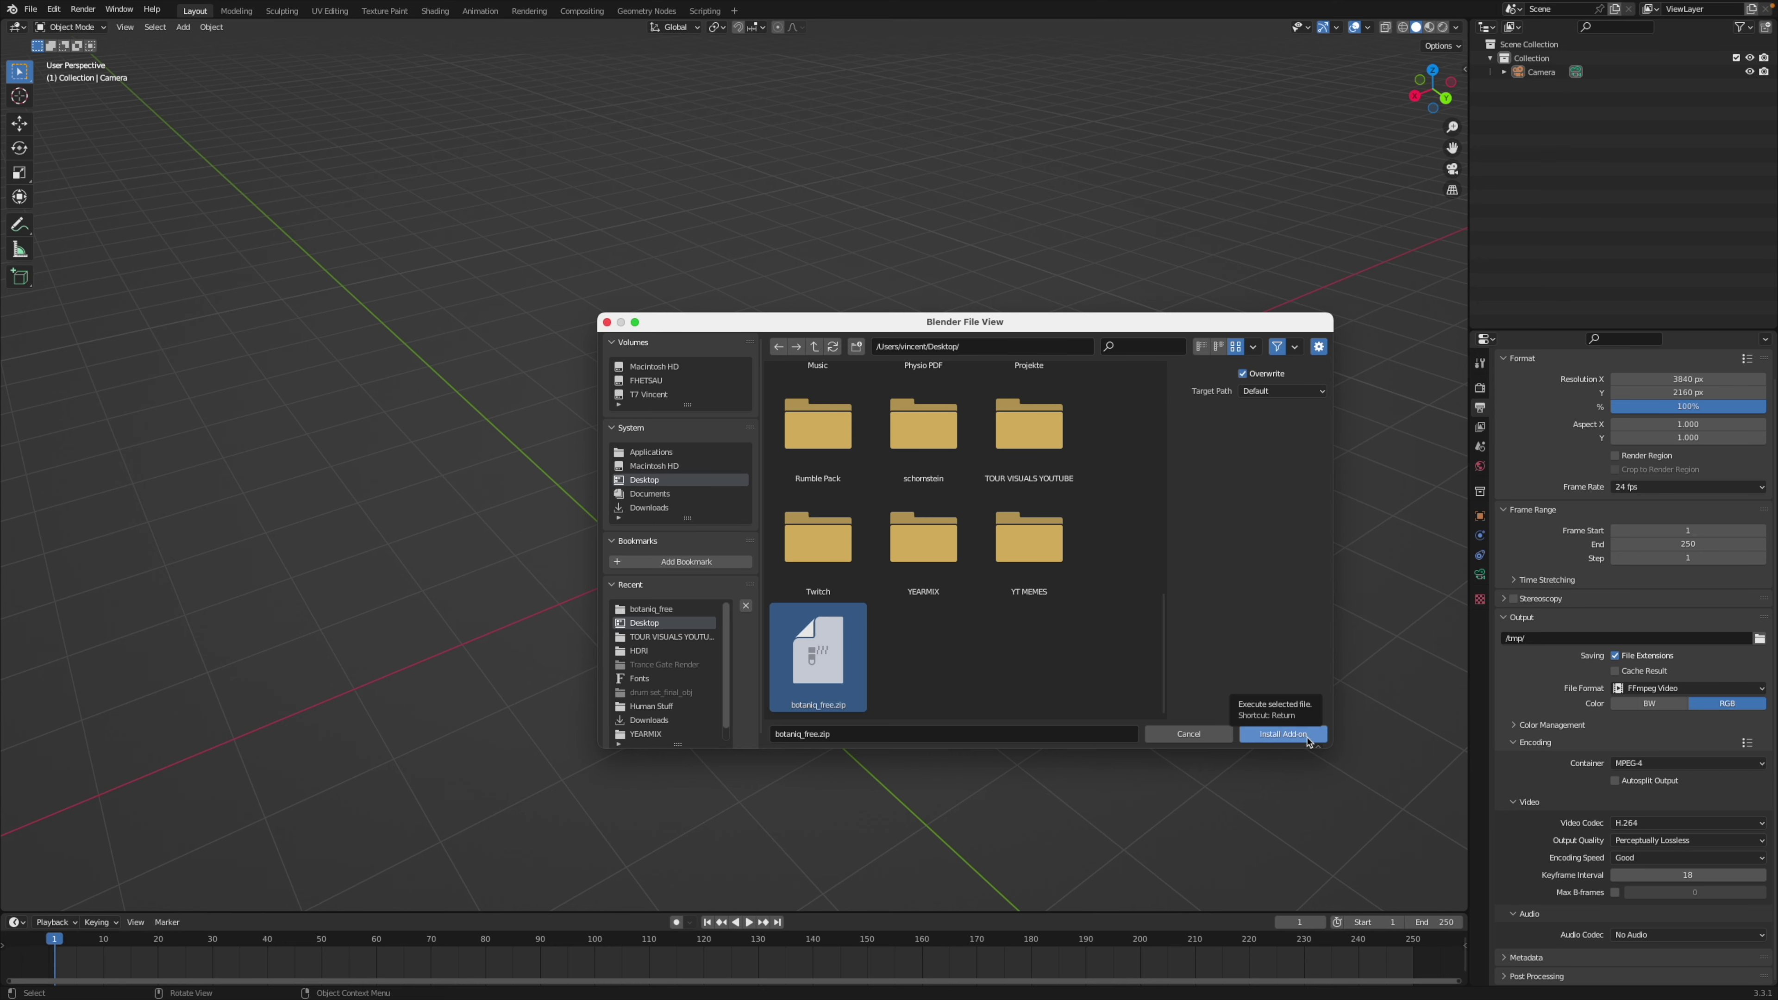
pyautogui.click(1284, 734)
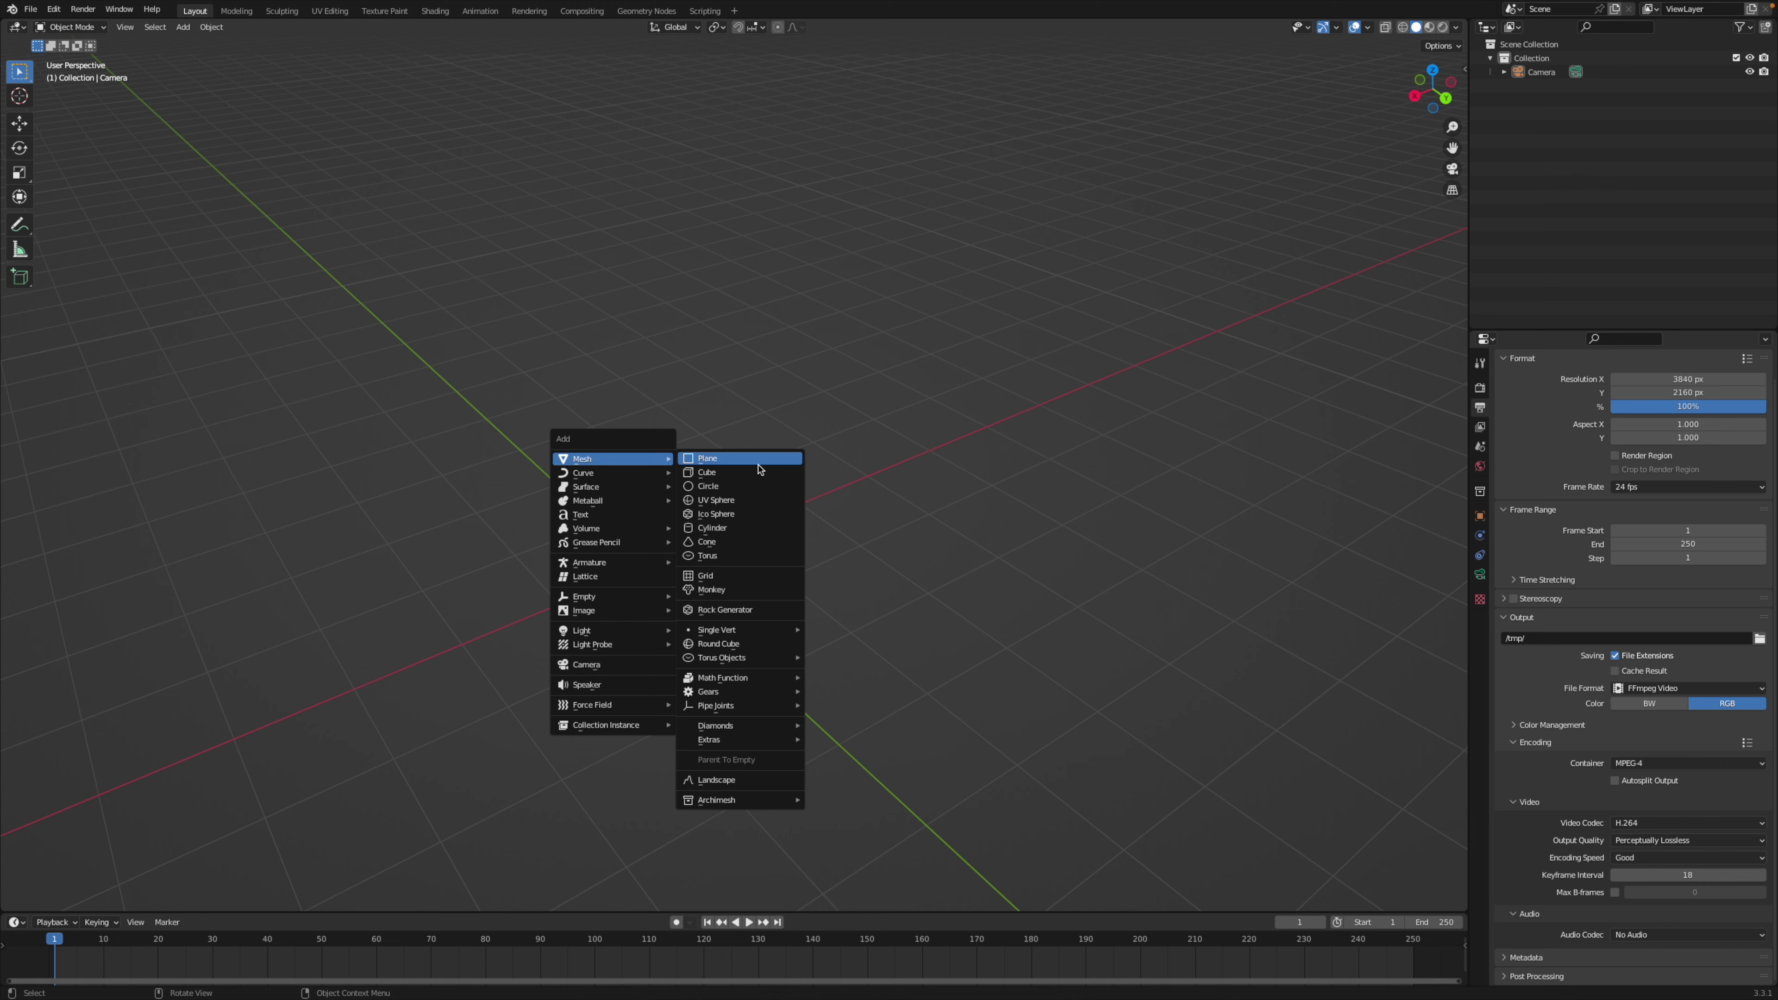
# - Add a plane and subdivide it in Edit Mode
pyautogui.click(752, 462)
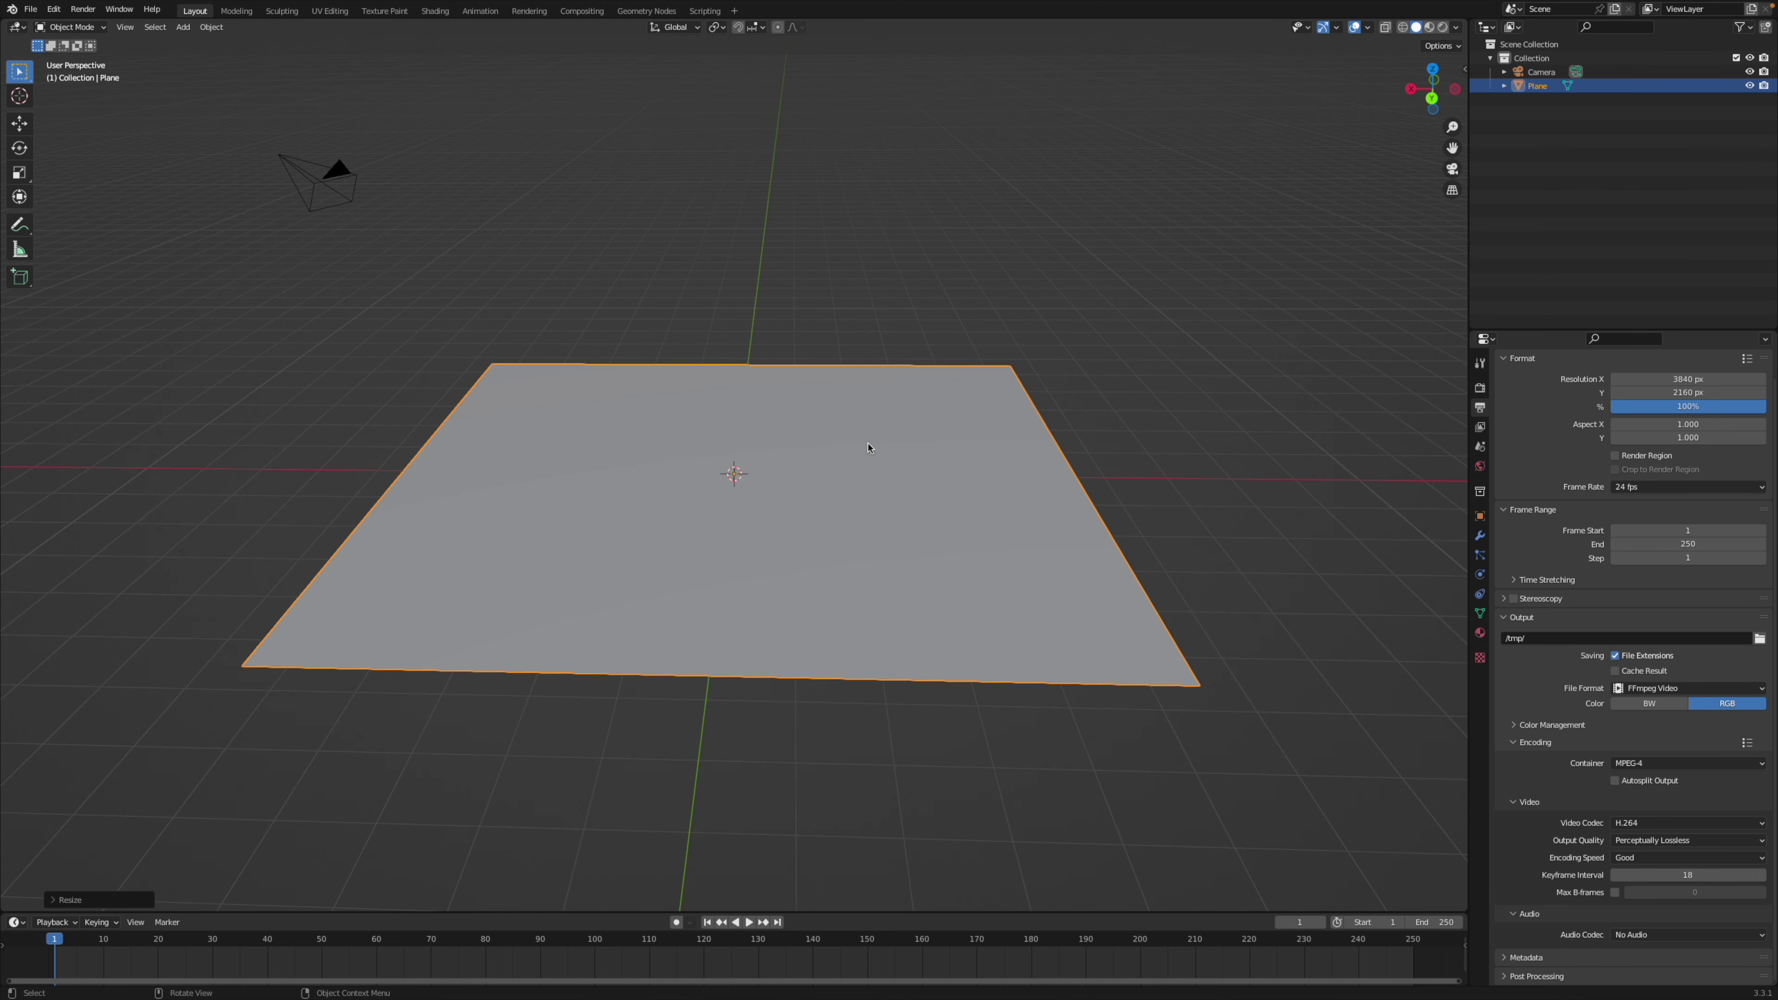
pyautogui.press('Tab')
pyautogui.rightClick(824, 466)
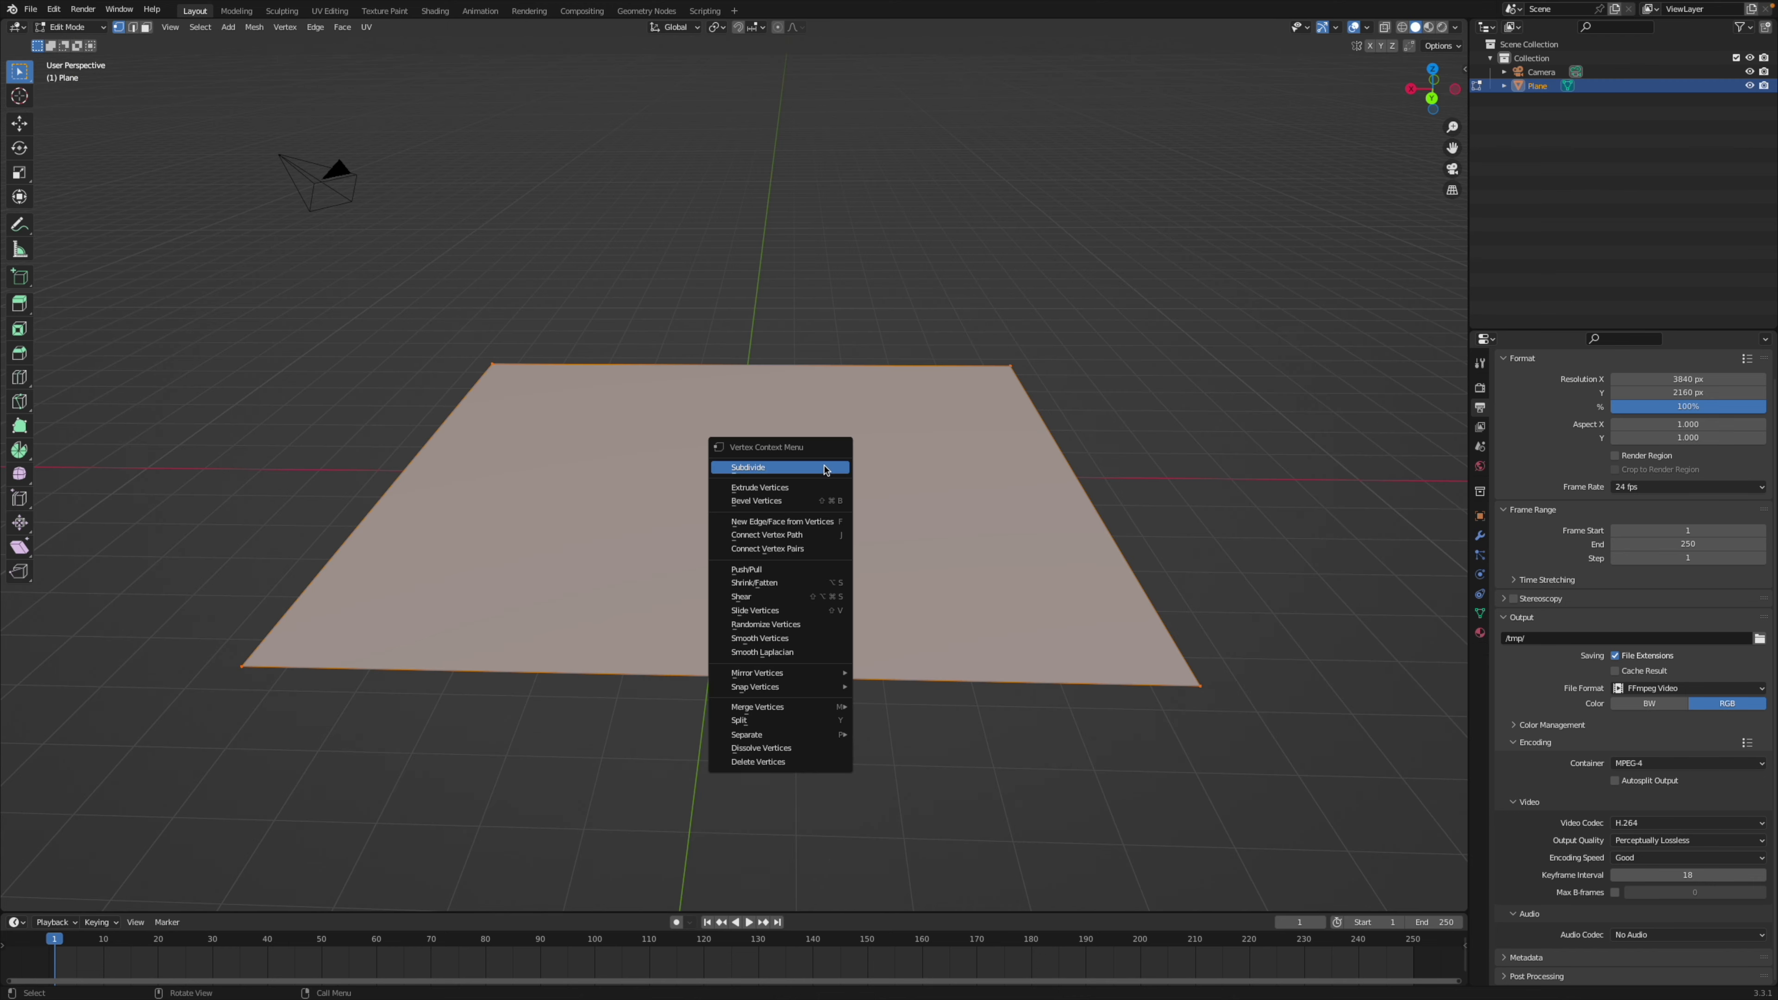
pyautogui.click(822, 466)
# - Raise smooth hills by lifting vertices with proportional editing, then return to Object Mode
pyautogui.press('o')
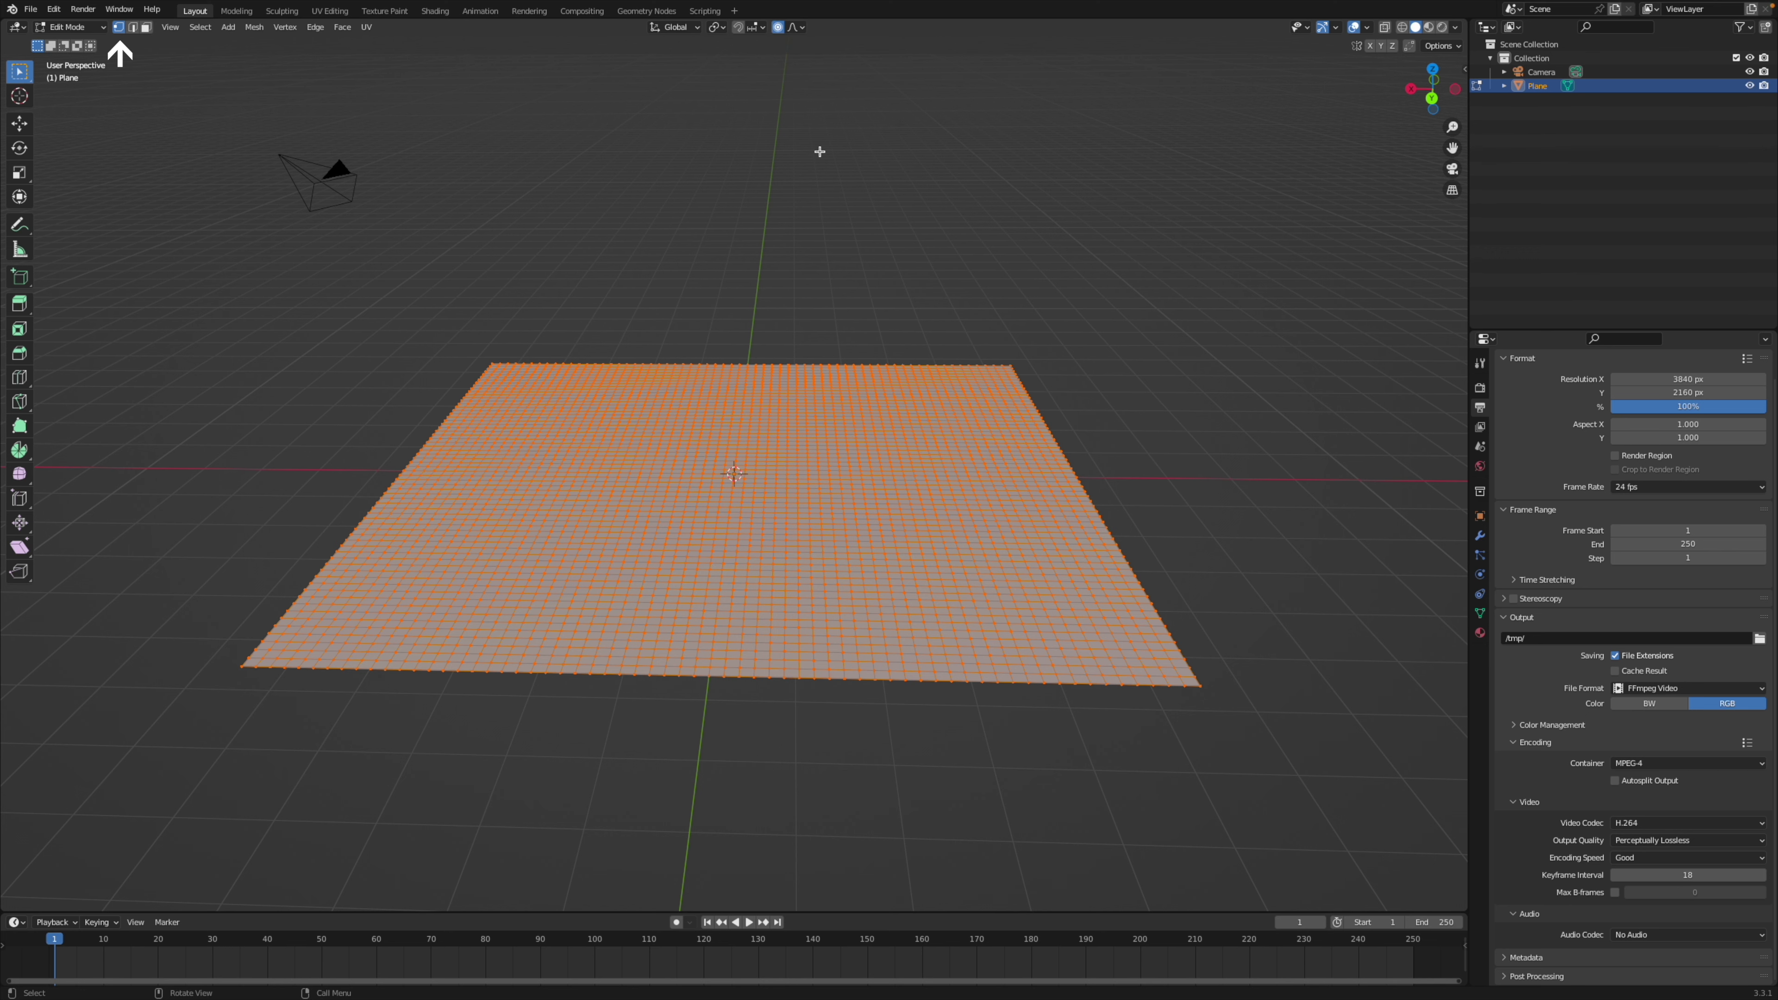
pyautogui.hotkey('alt', 'a')
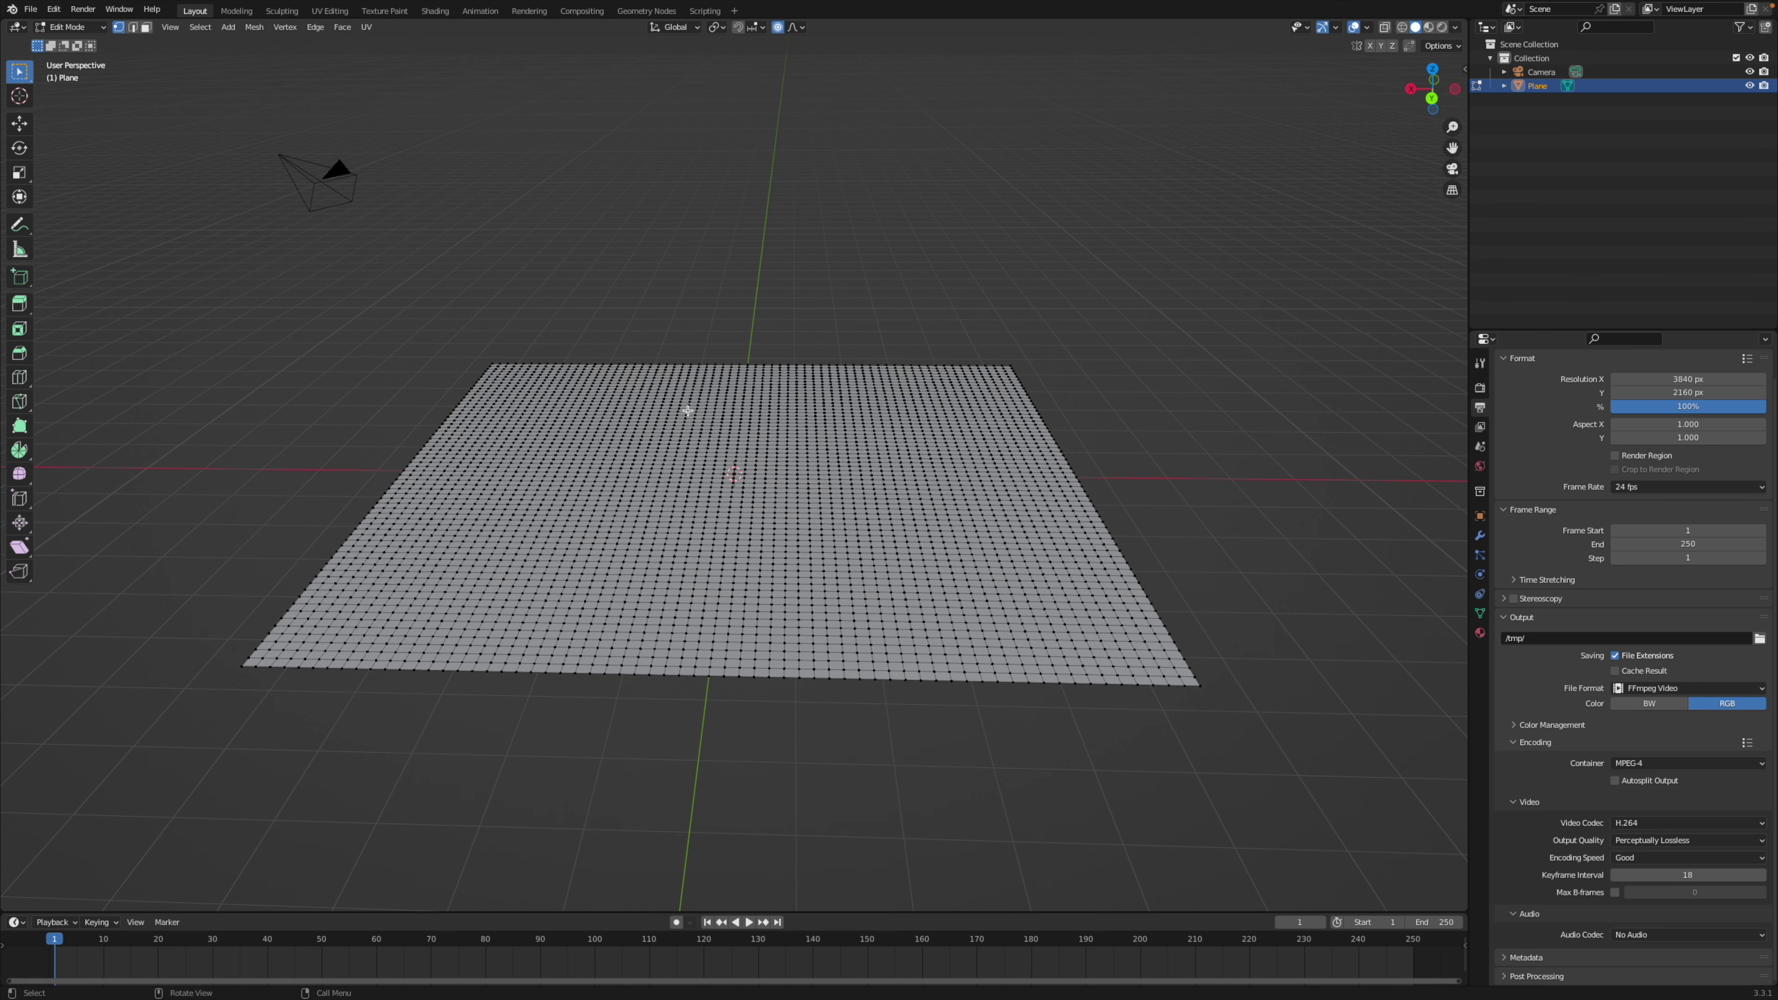
pyautogui.press('g')
pyautogui.scroll(-9, 686, 411)
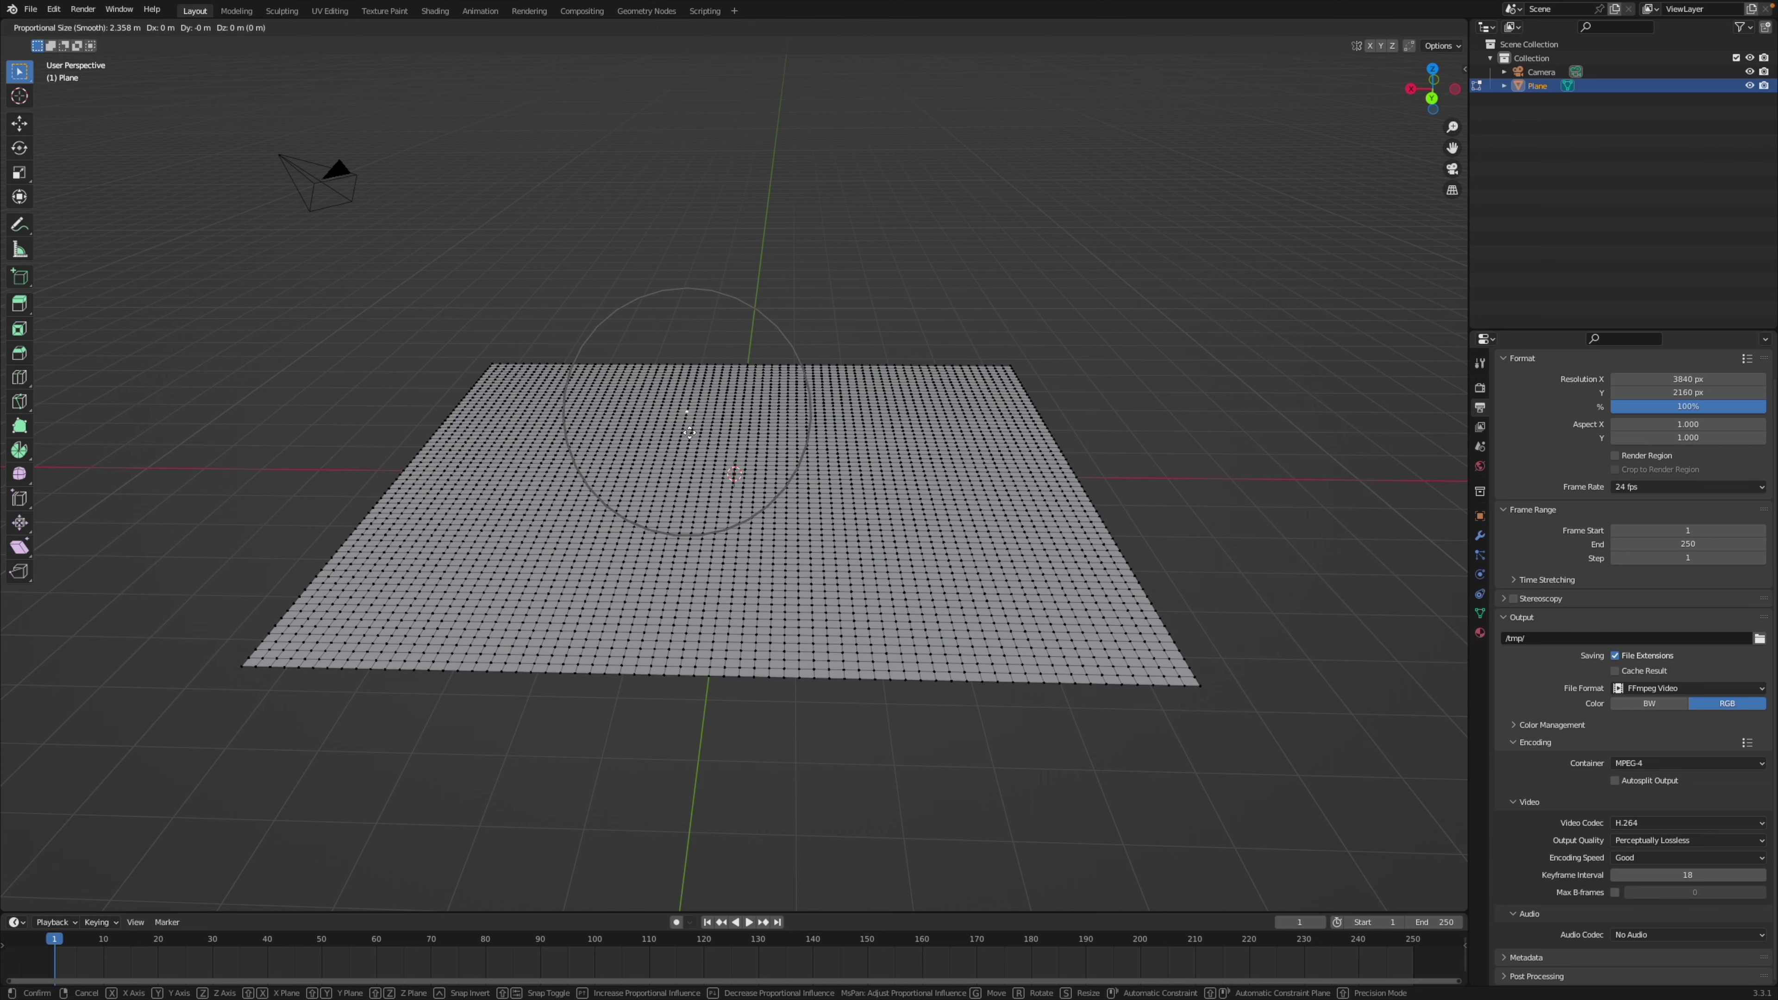
pyautogui.scroll(8, 688, 403)
pyautogui.scroll(-7, 690, 421)
pyautogui.click(690, 423)
pyautogui.click(897, 425)
pyautogui.press('g')
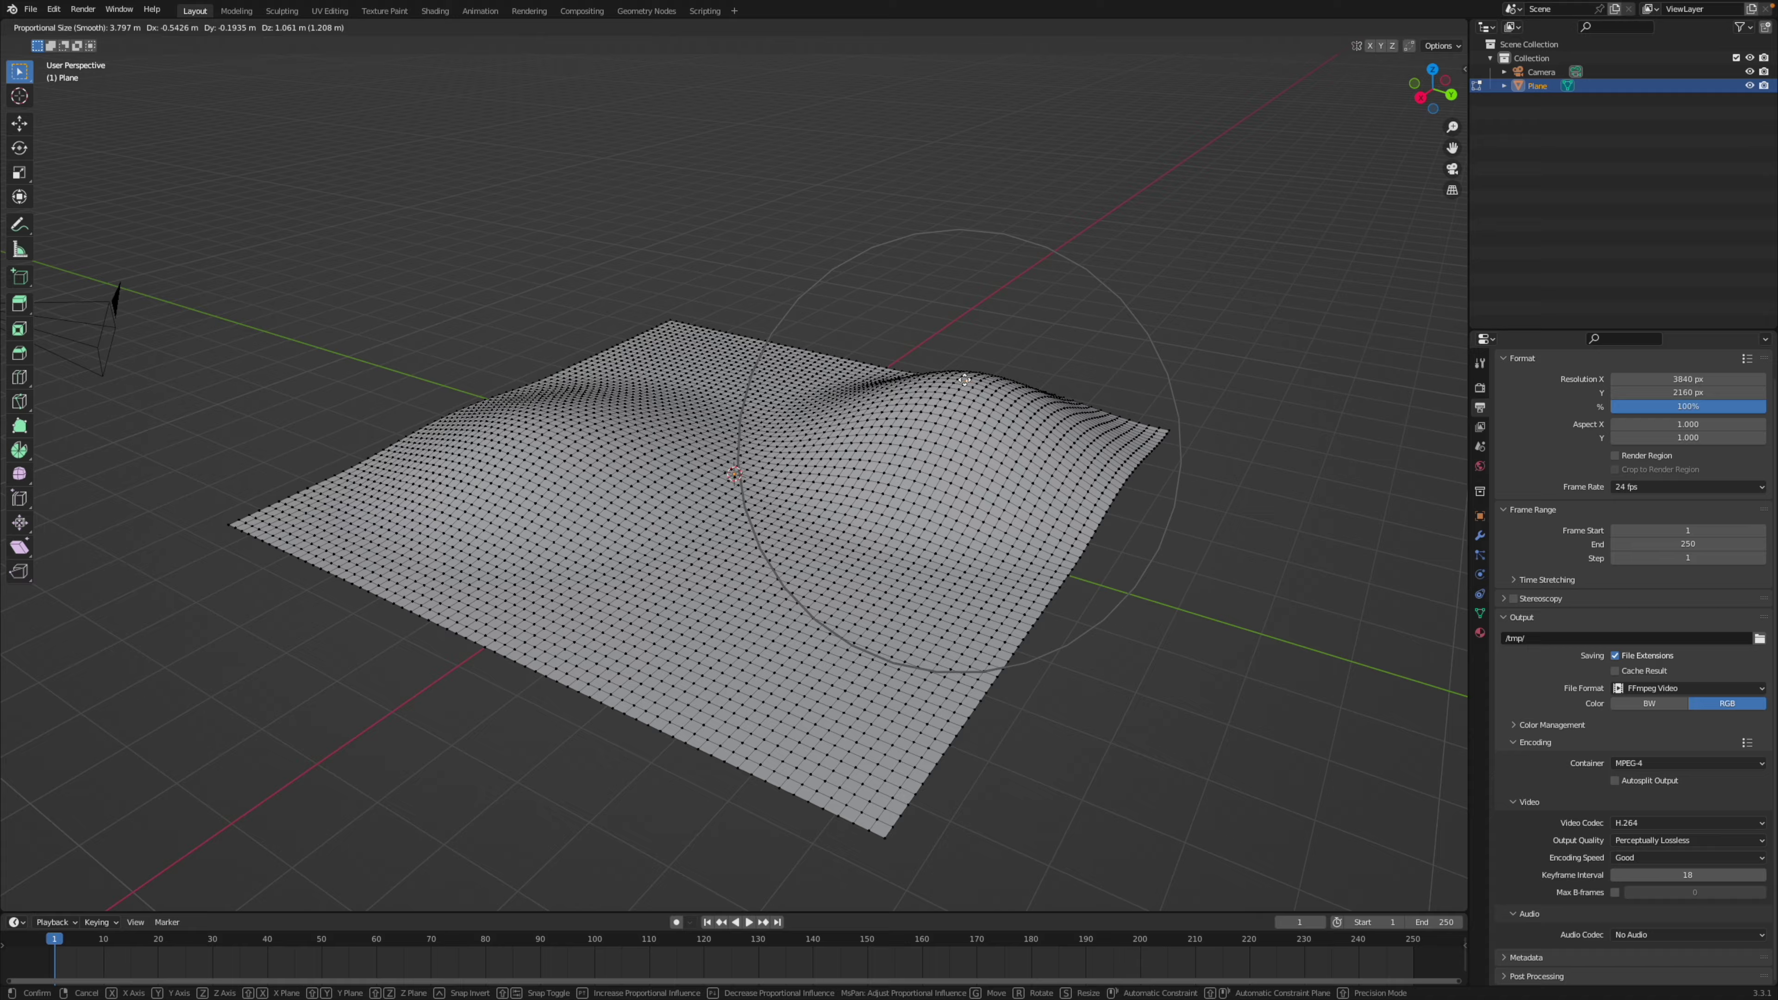
pyautogui.press('Return')
pyautogui.press('Tab')
# - Scatter botaniq grass over the plane from the sidebar's Scatter panel
pyautogui.scroll(5, 897, 425)
pyautogui.moveTo(897, 425); pyautogui.dragTo(1083, 396, button='middle')
pyautogui.press('n')
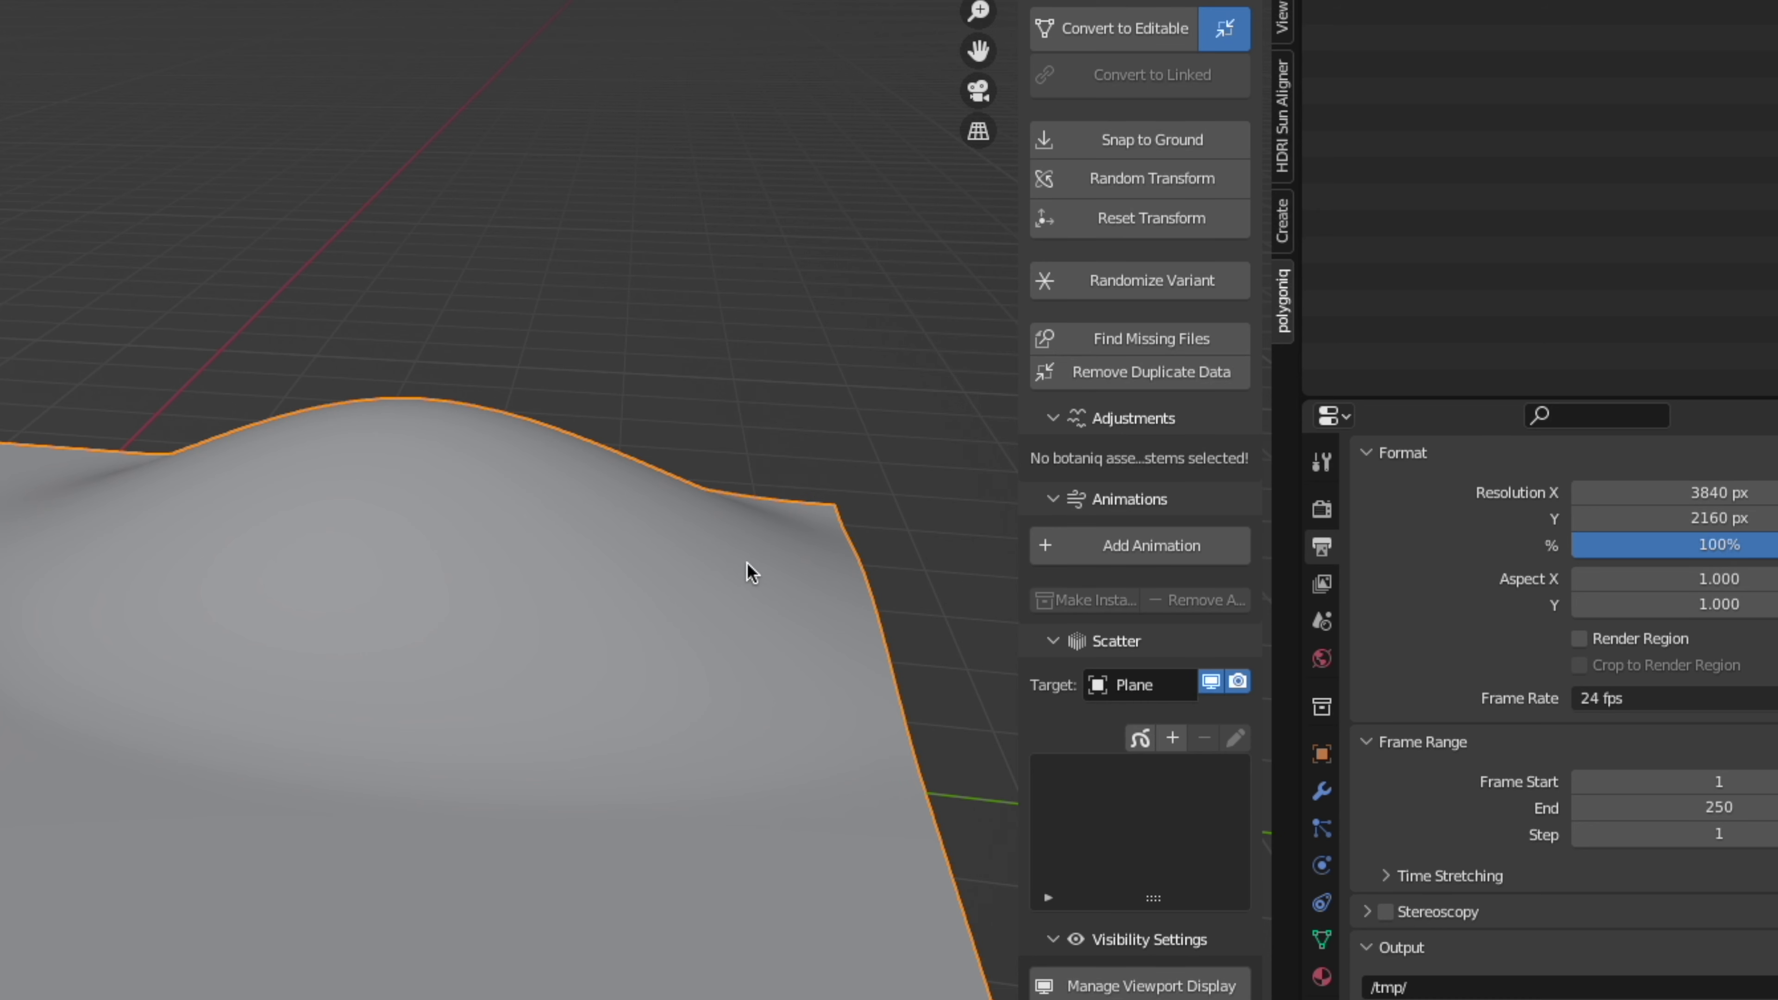
pyautogui.click(1174, 740)
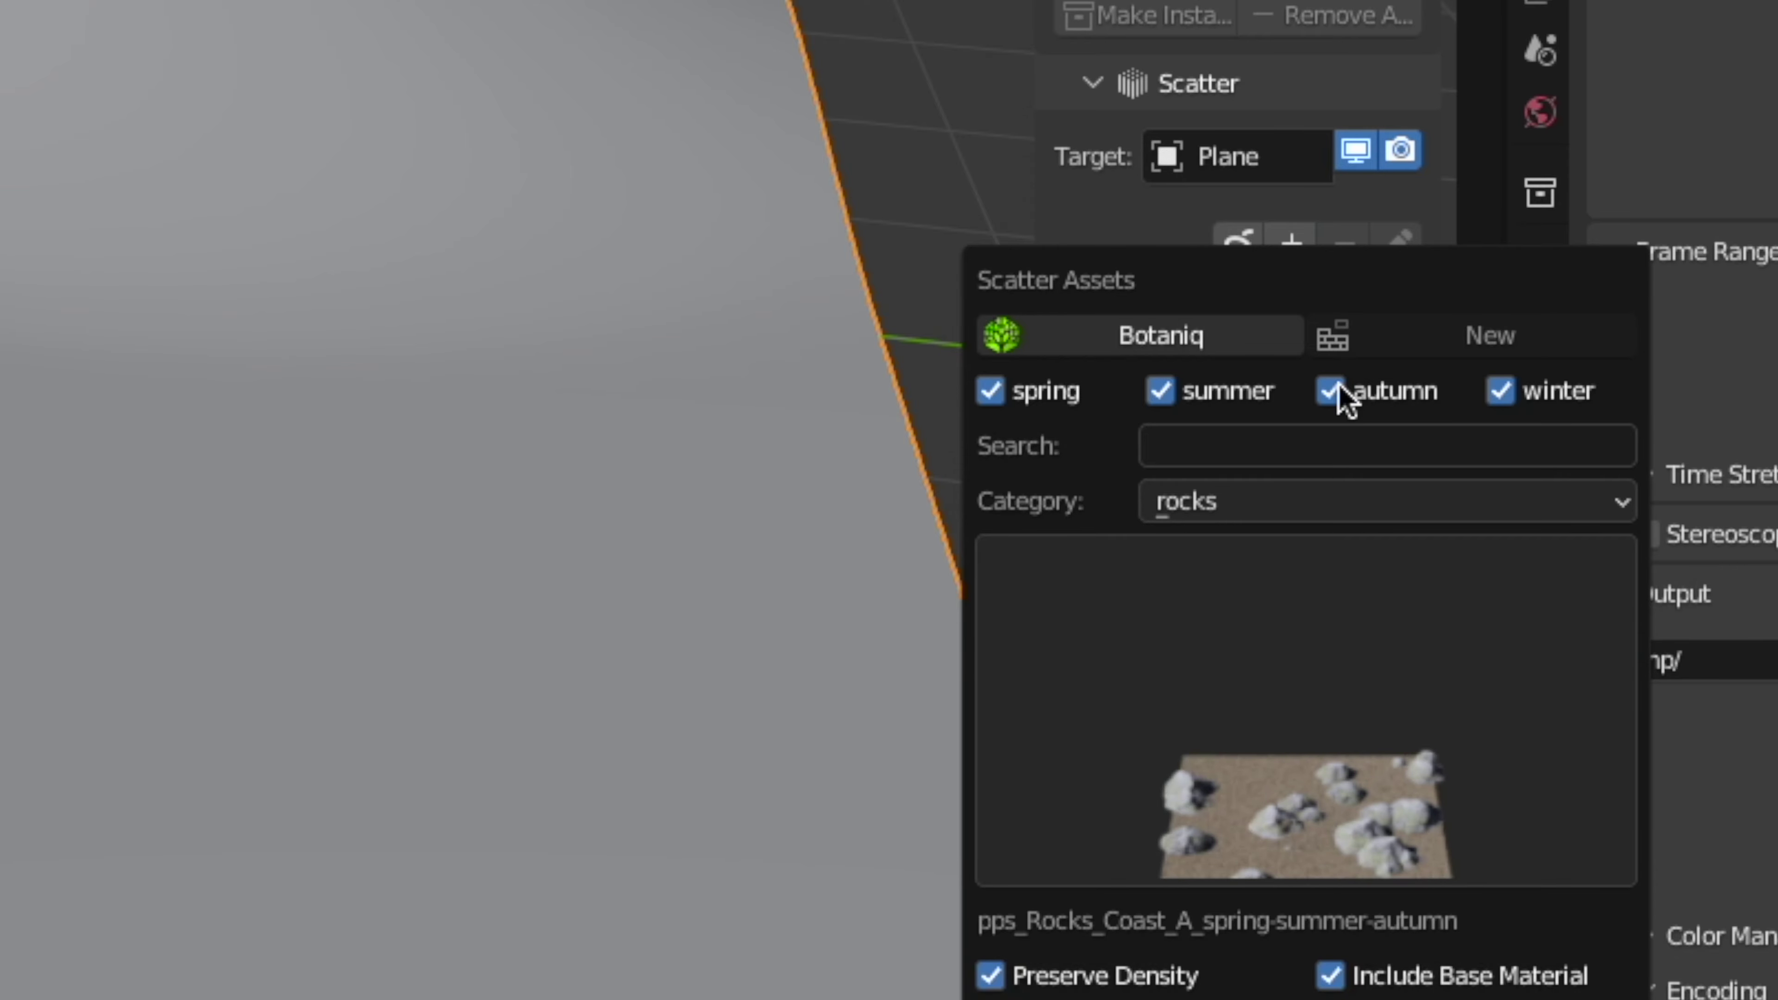
pyautogui.click(1373, 501)
pyautogui.click(1358, 647)
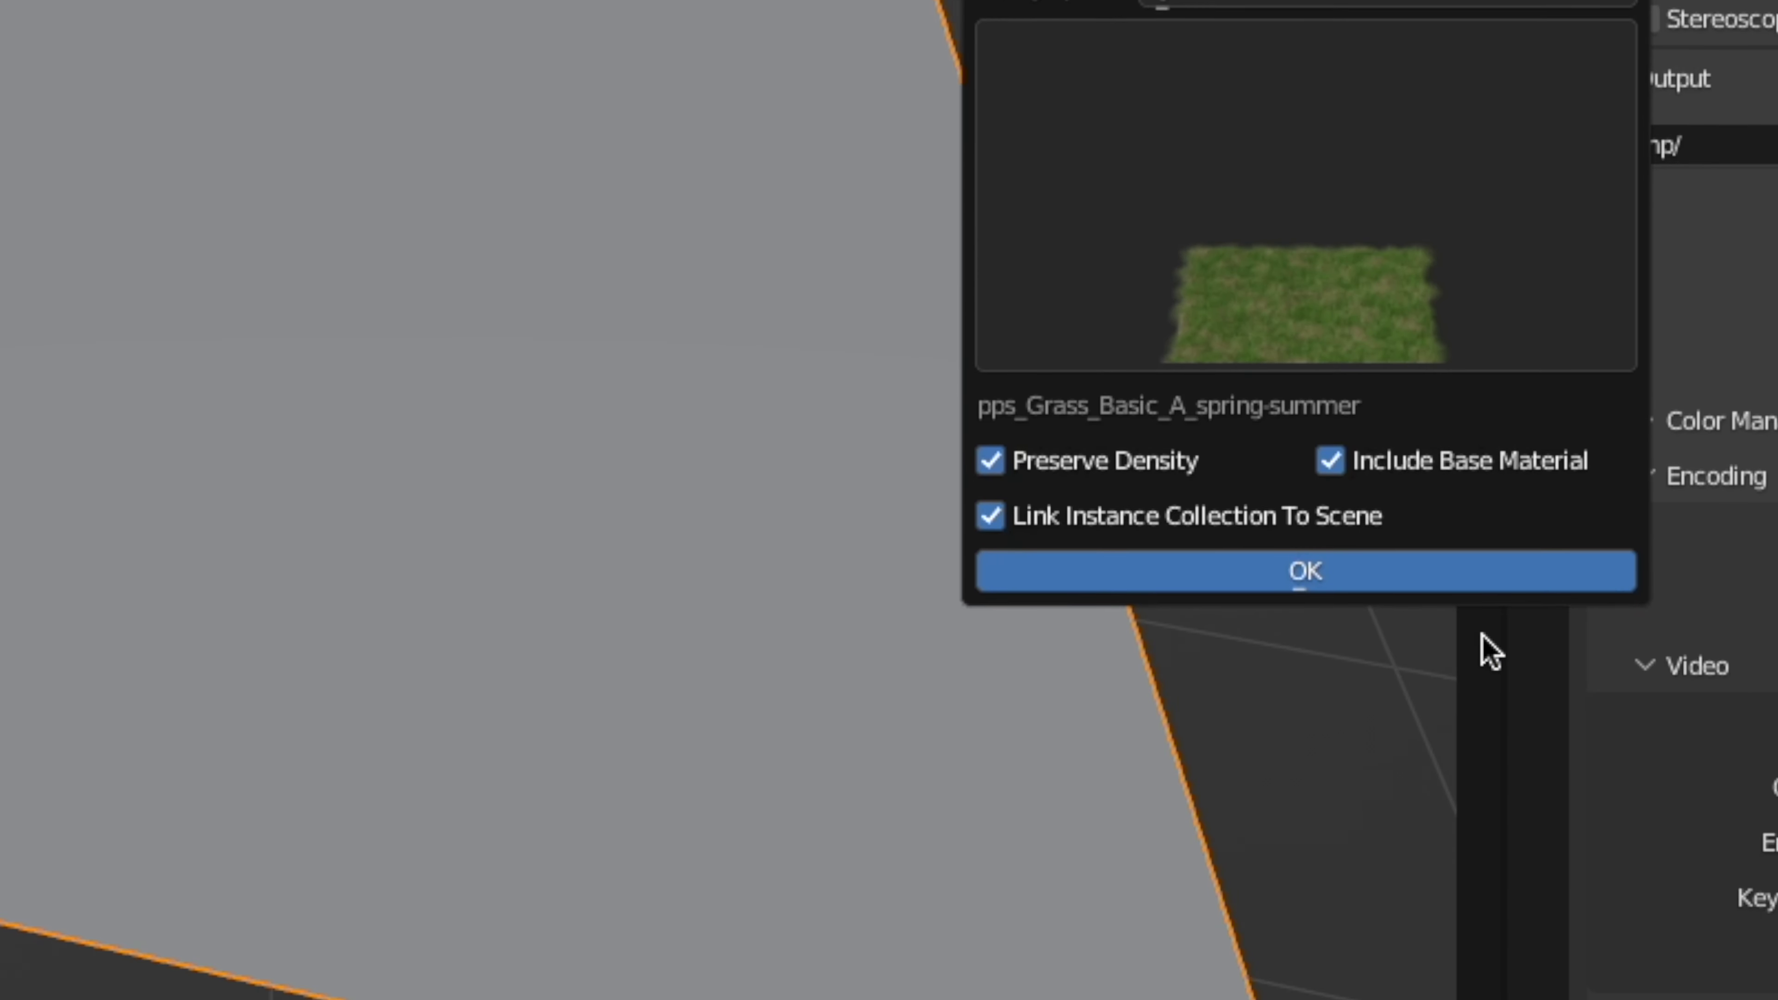
pyautogui.click(1477, 585)
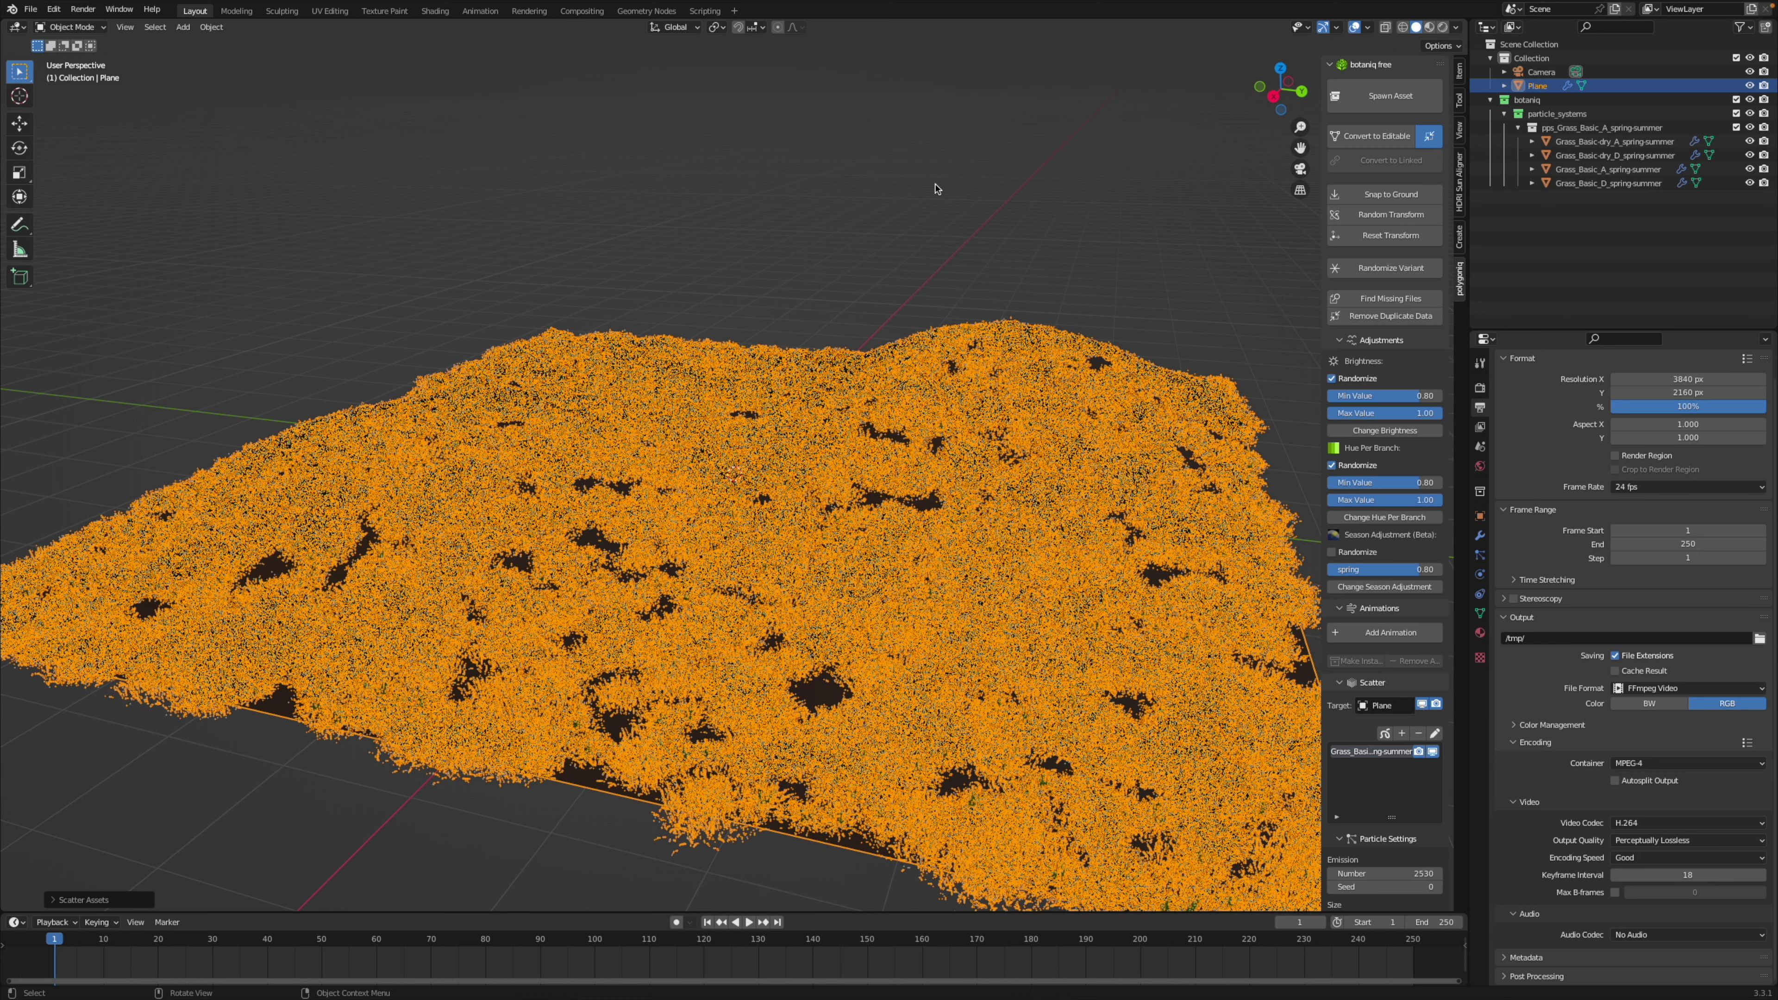
# - Set the grass particle Number to 5000 and step the Seed several times
pyautogui.click(1399, 873)
pyautogui.write('5000')
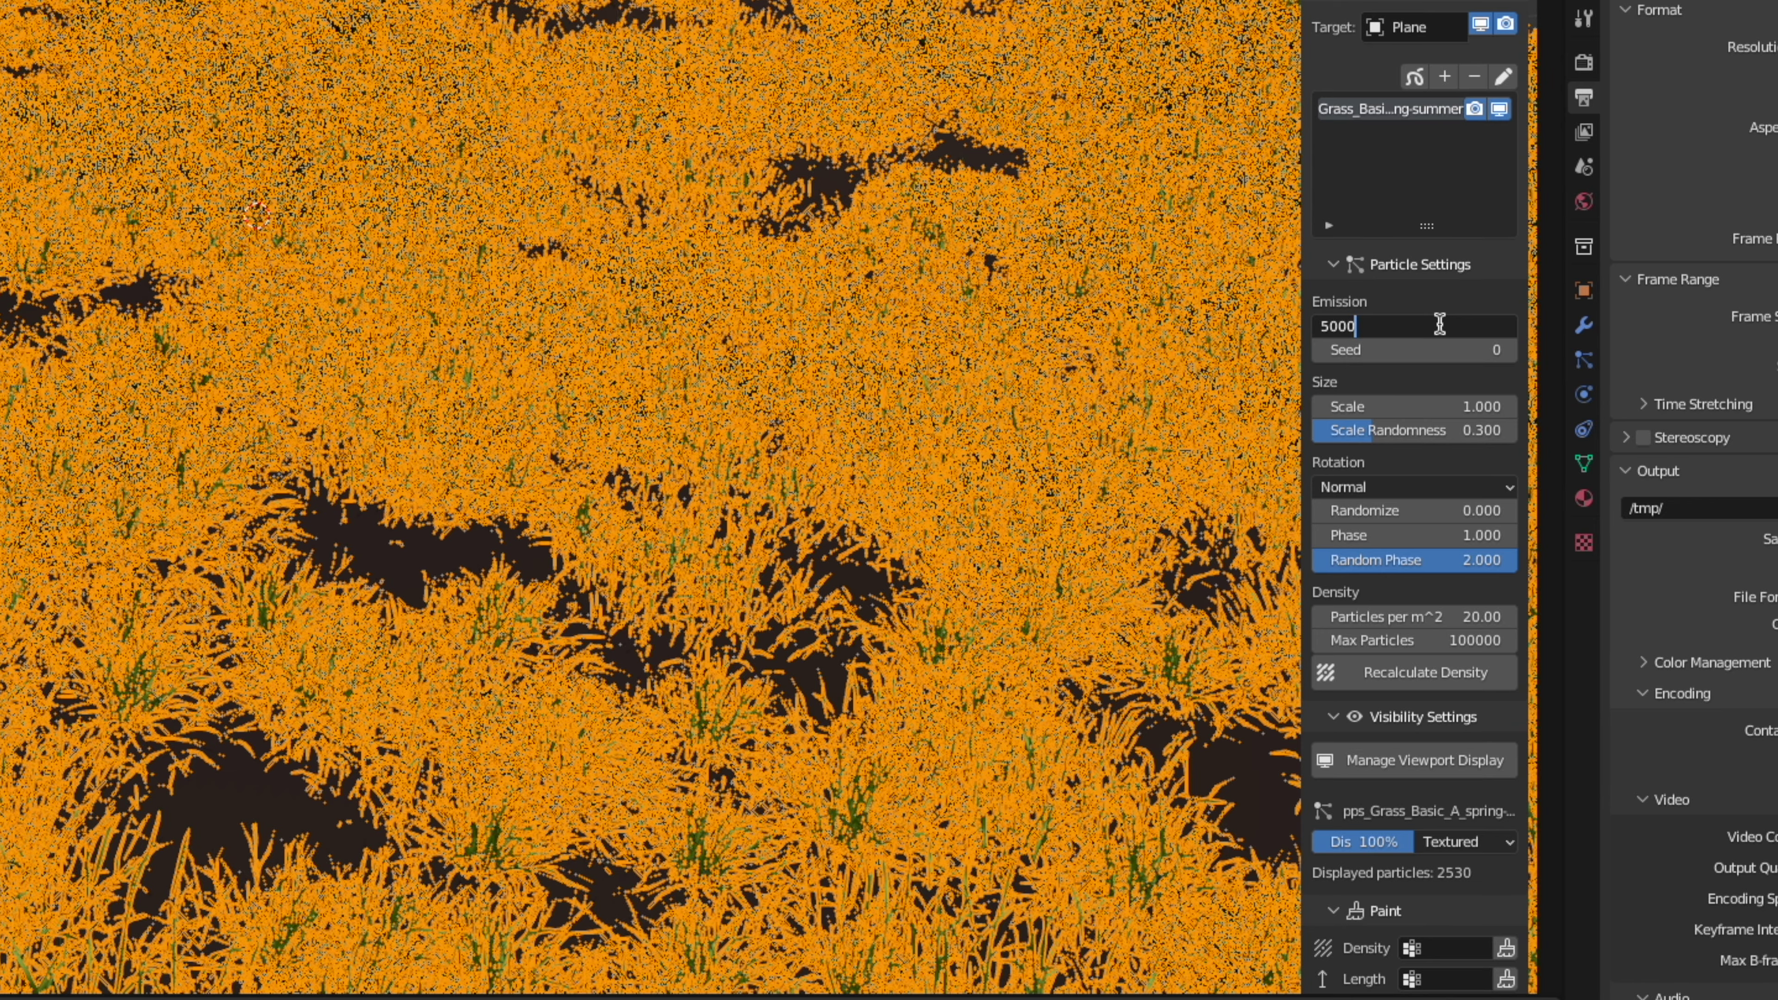
pyautogui.press('Return')
pyautogui.click(1509, 350)
pyautogui.click(1510, 350)
pyautogui.click(1509, 350)
pyautogui.click(1510, 350)
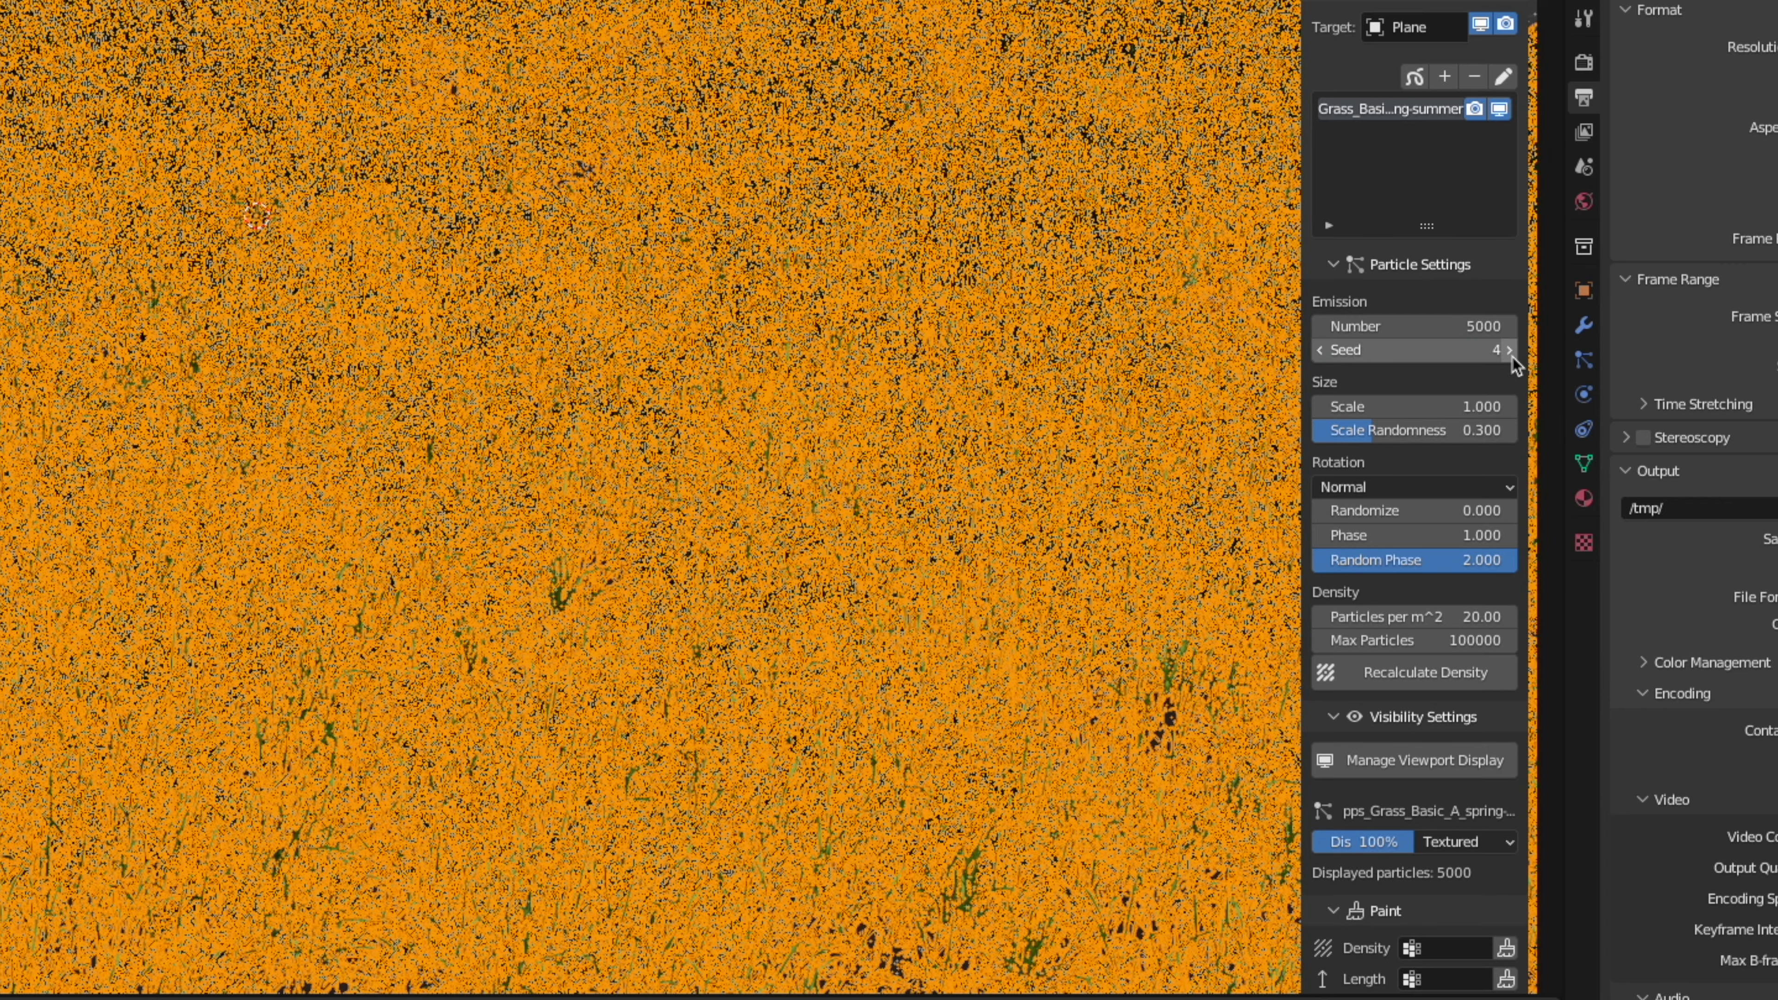
pyautogui.click(1509, 351)
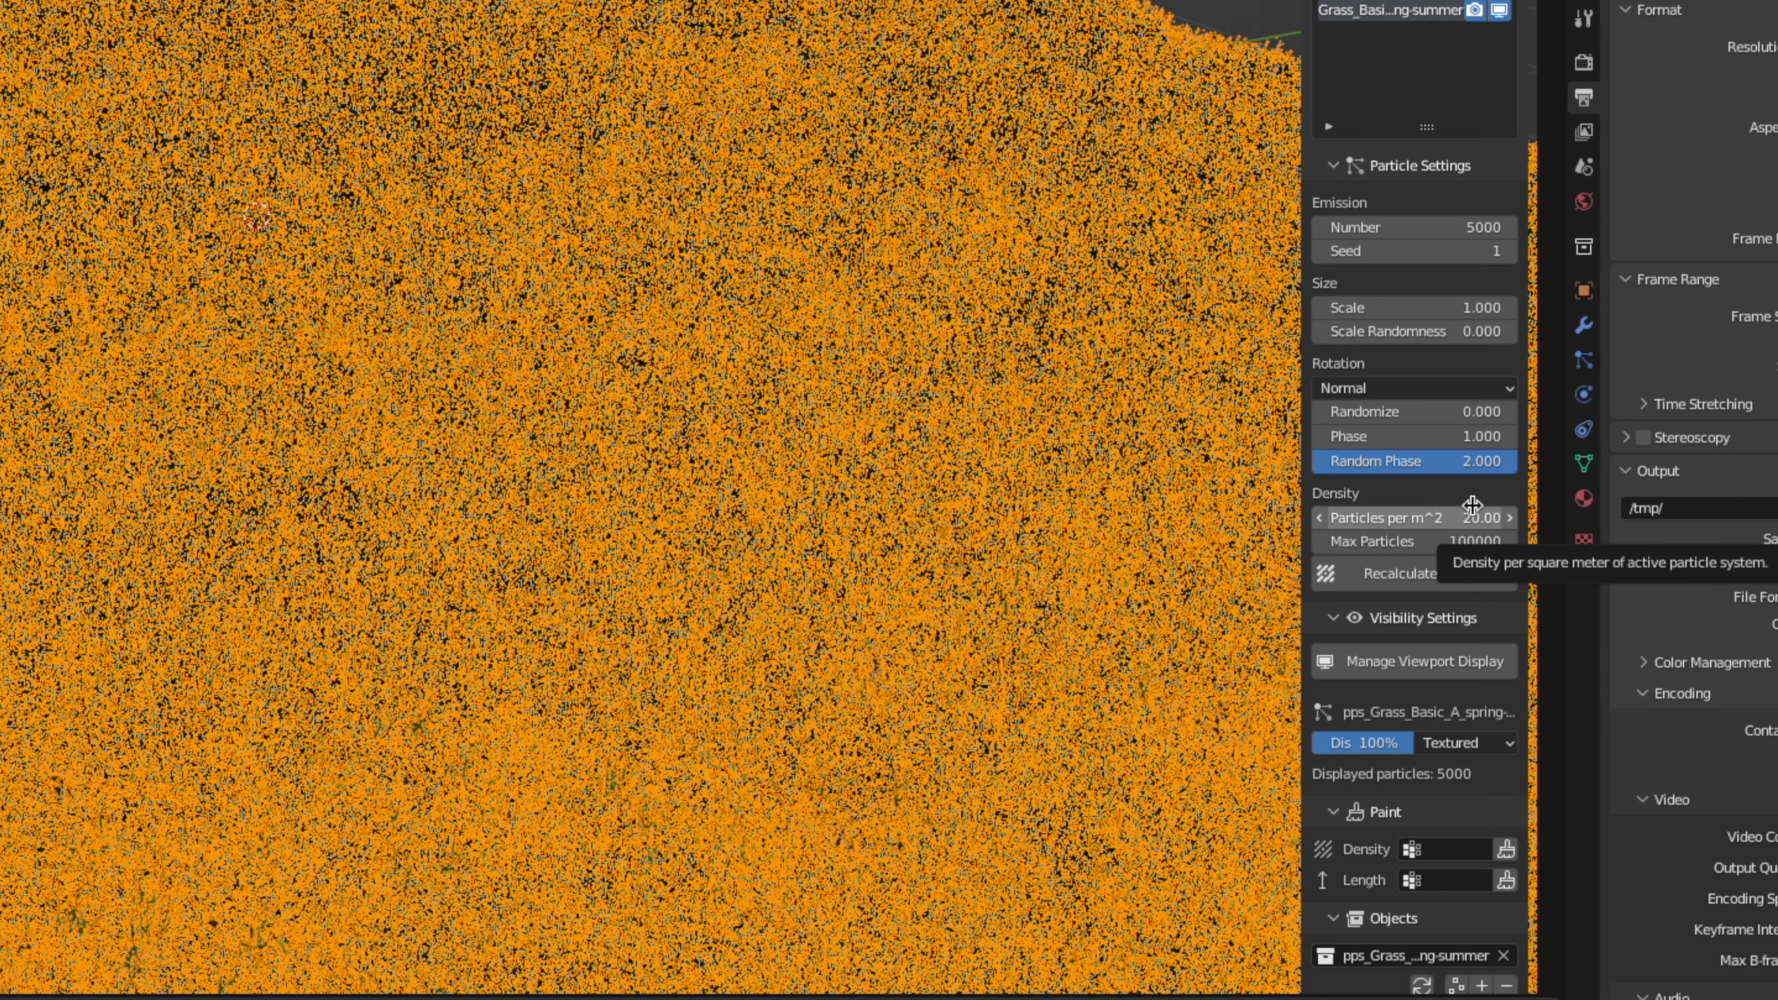
# - Set Particles per m² to 10 and recalculate the grass density
pyautogui.click(1458, 517)
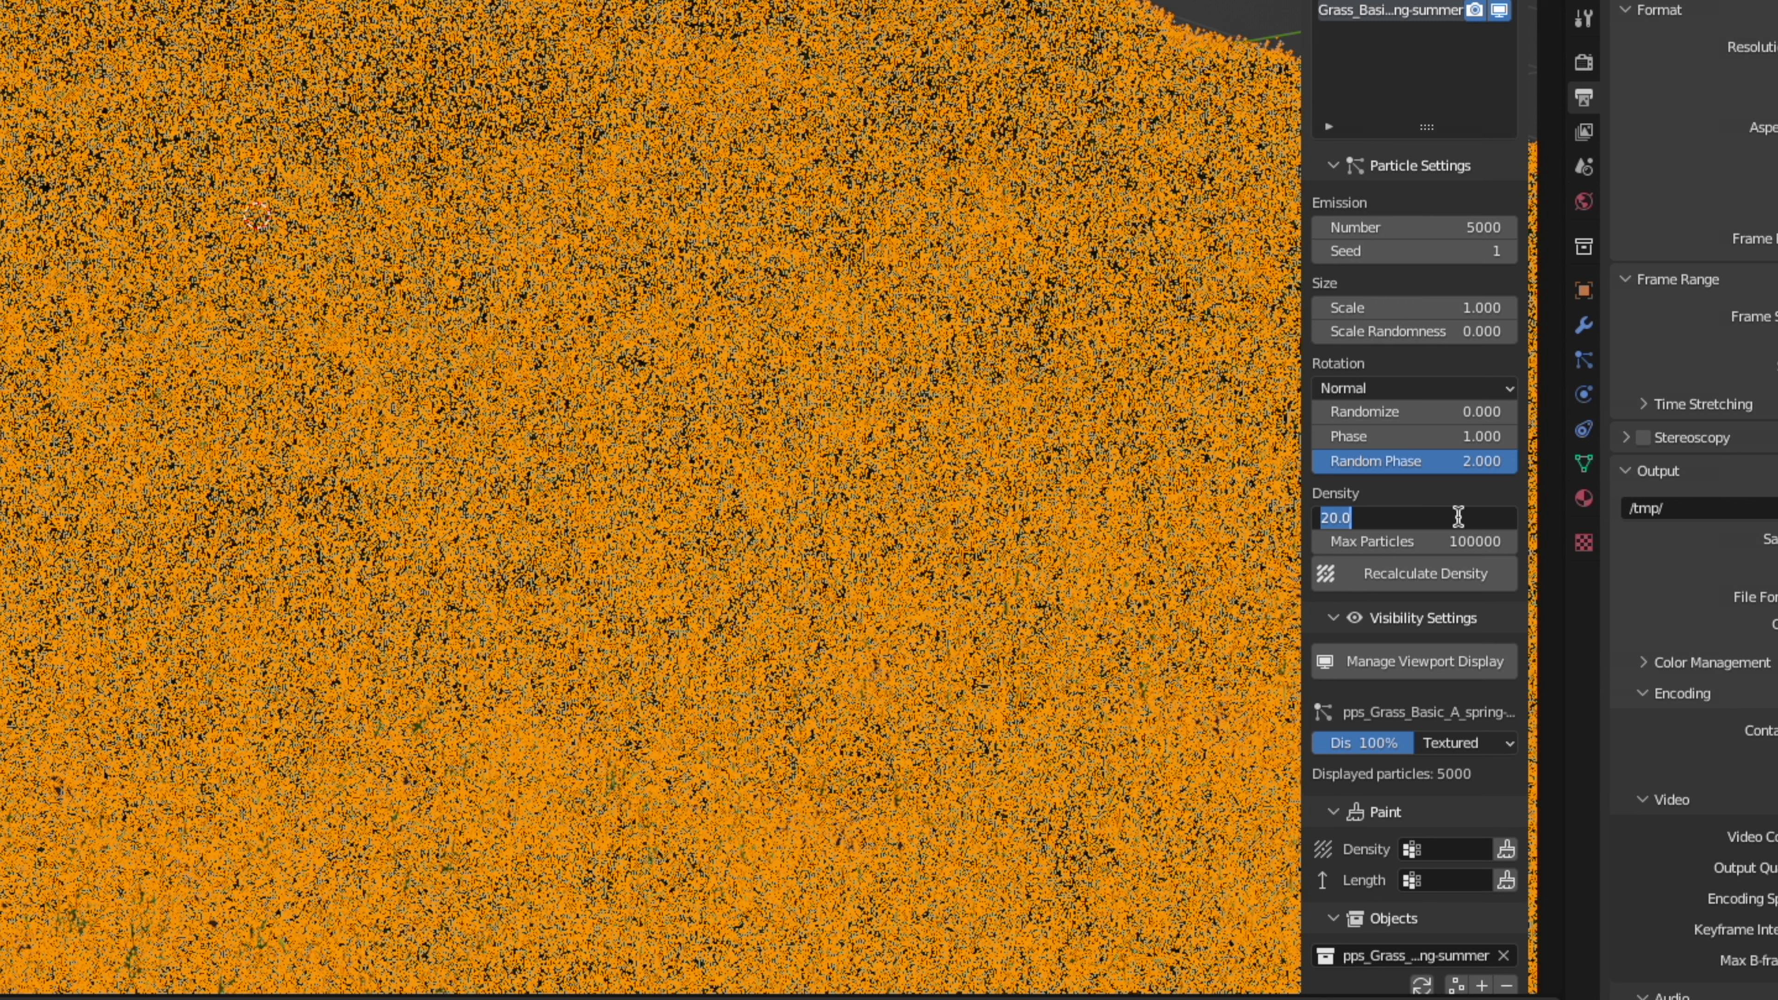
pyautogui.write('10')
pyautogui.press('Return')
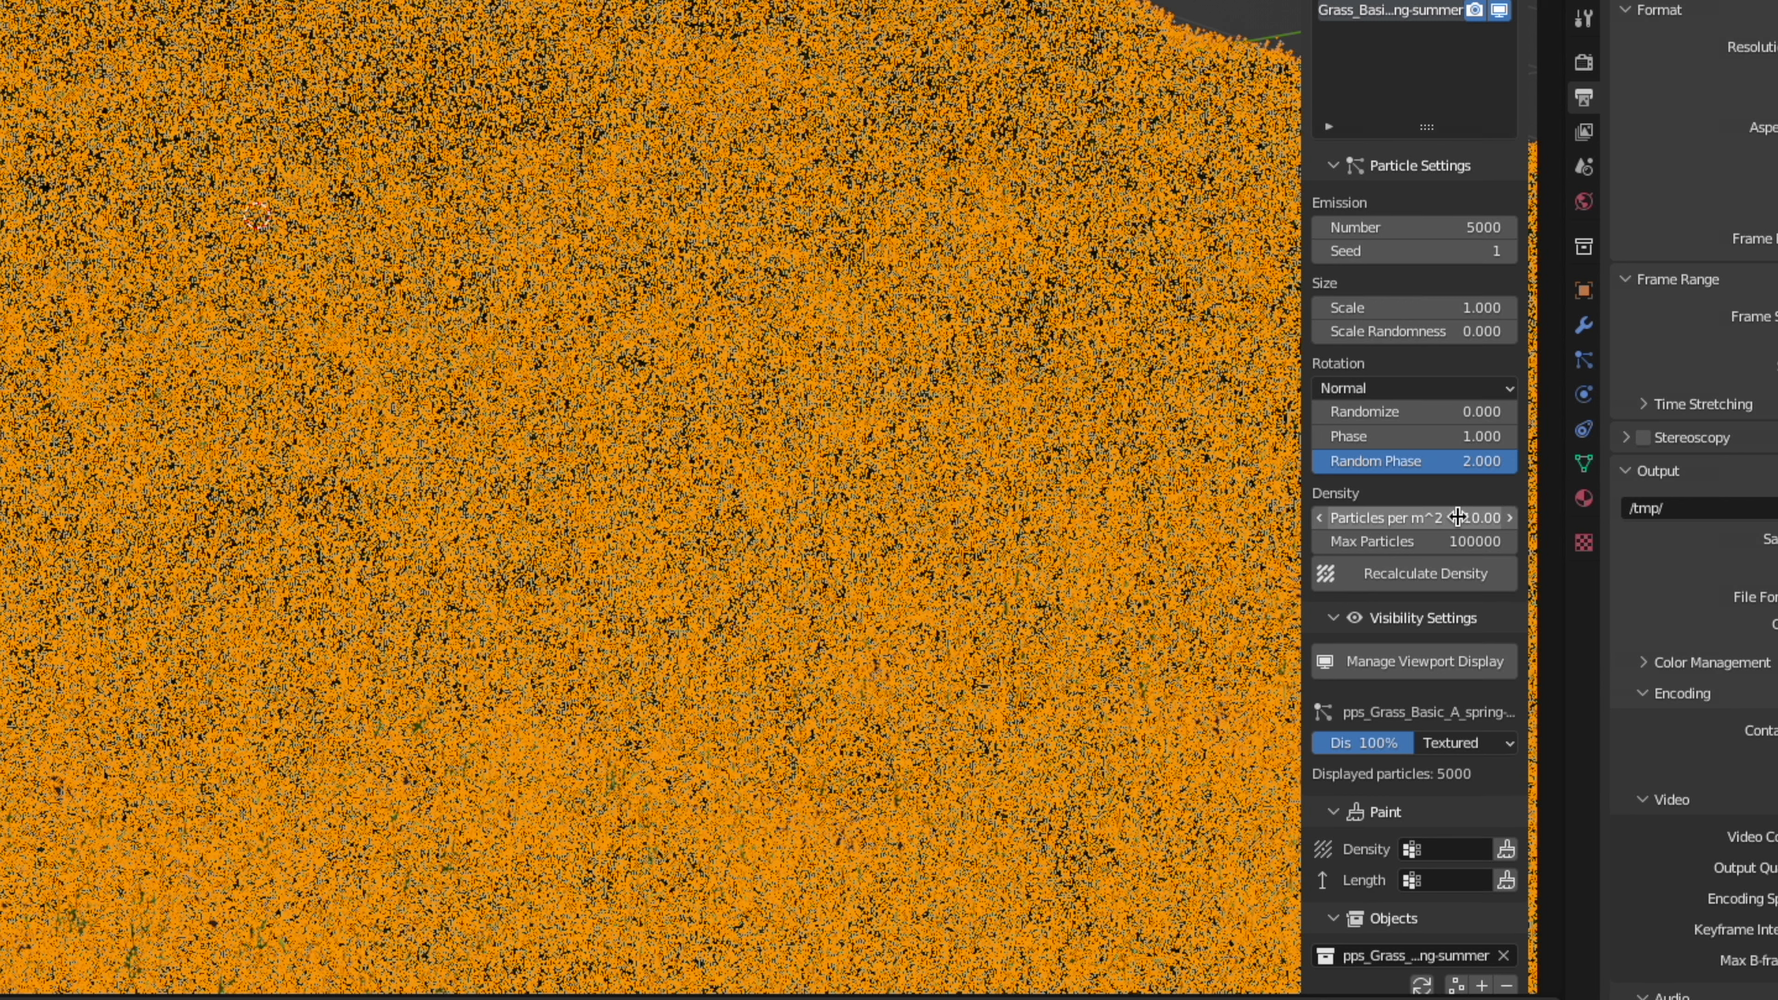
pyautogui.click(1455, 585)
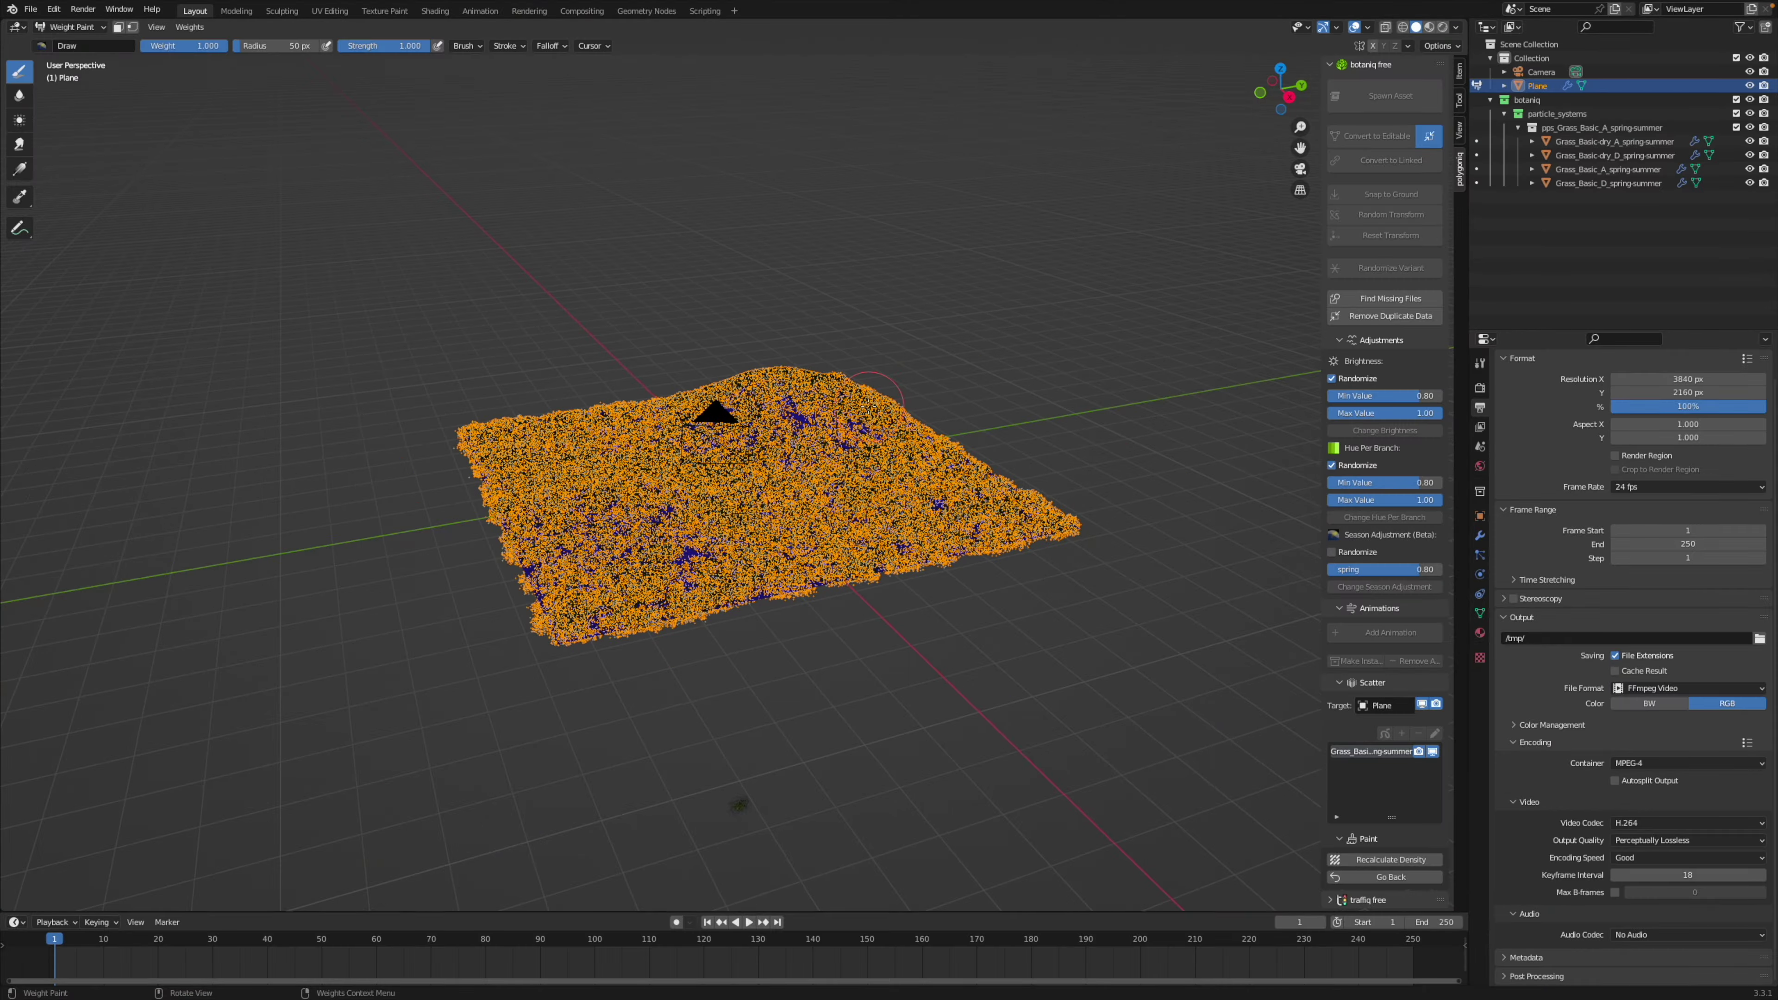
# - View the plane from above and set the grass Paint Density vertex group to Group
pyautogui.moveTo(871, 406); pyautogui.dragTo(68, 47, button='middle')
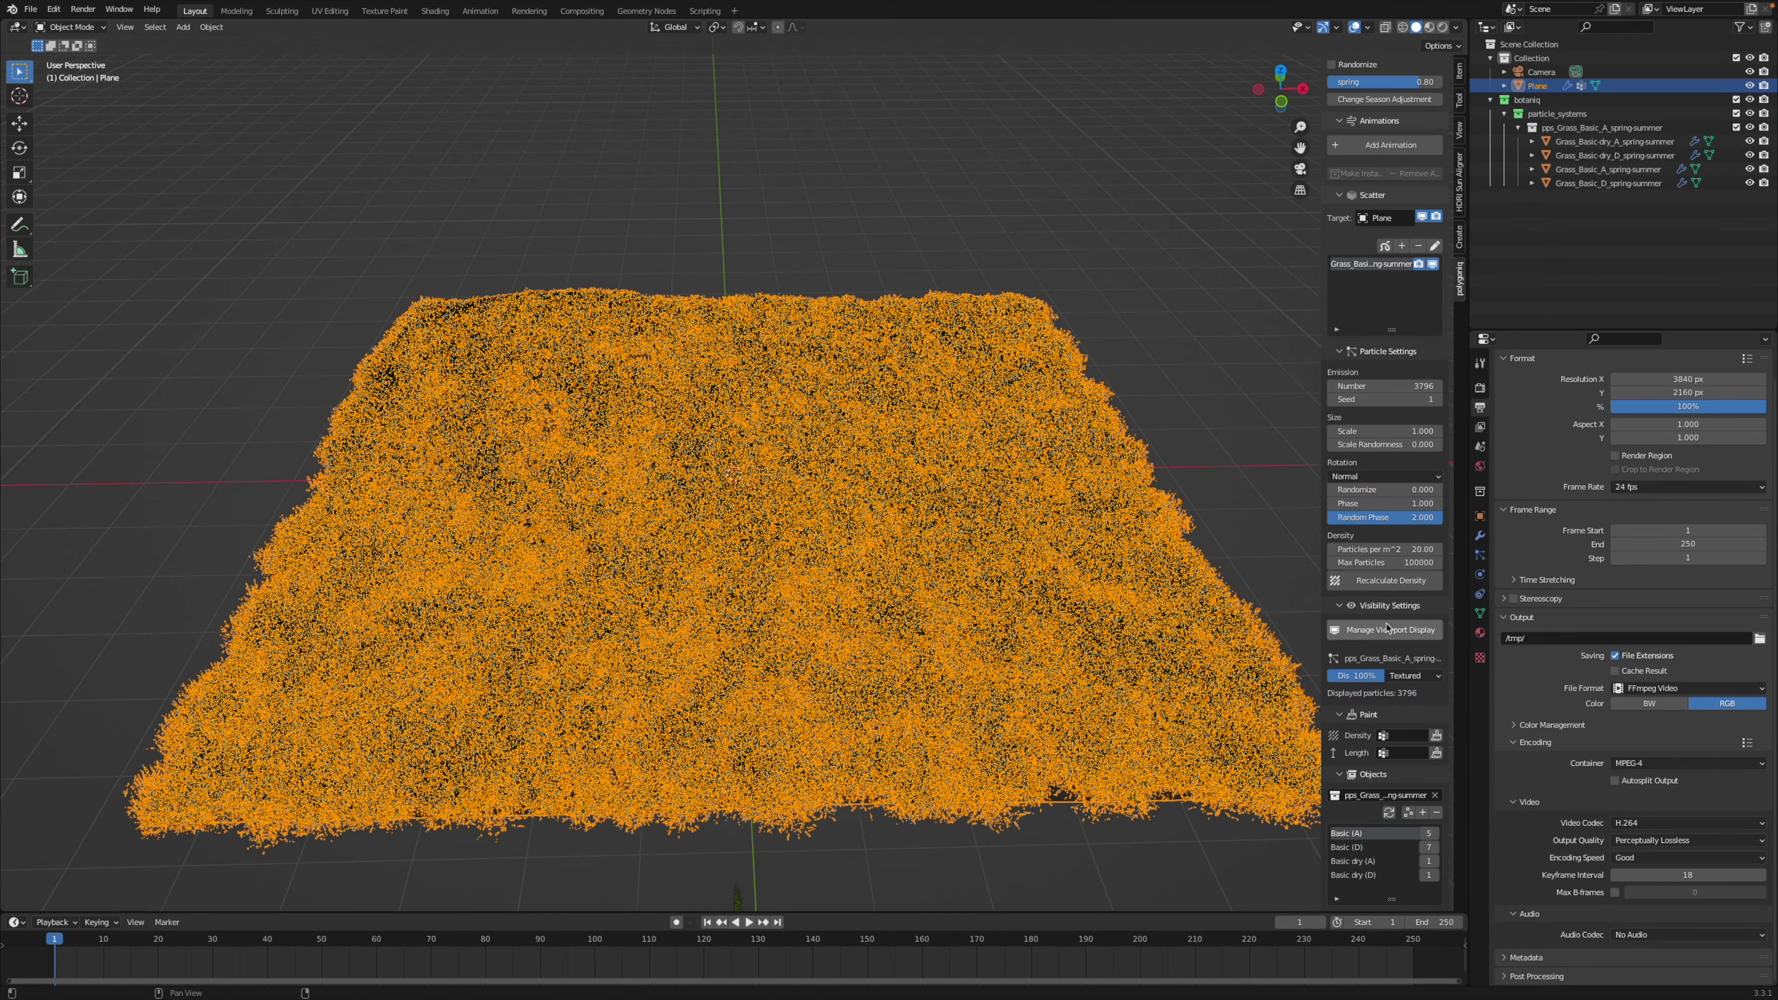
pyautogui.scroll(-2, 1387, 628)
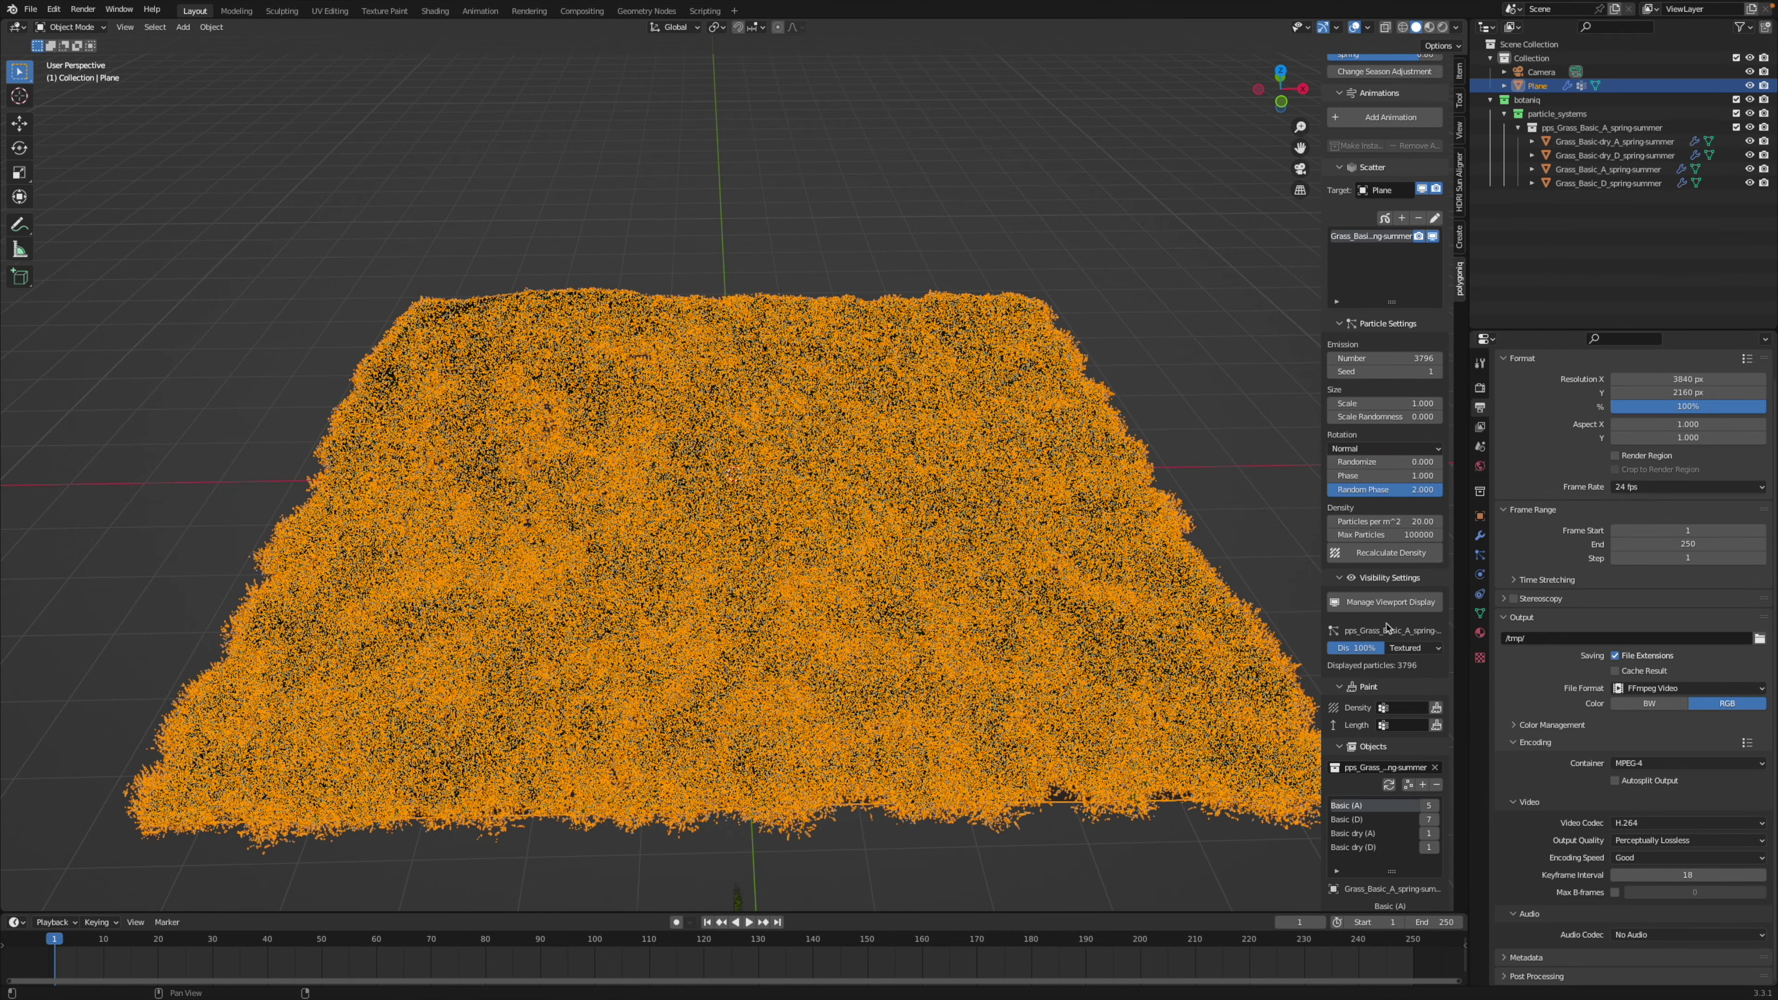
pyautogui.click(1400, 708)
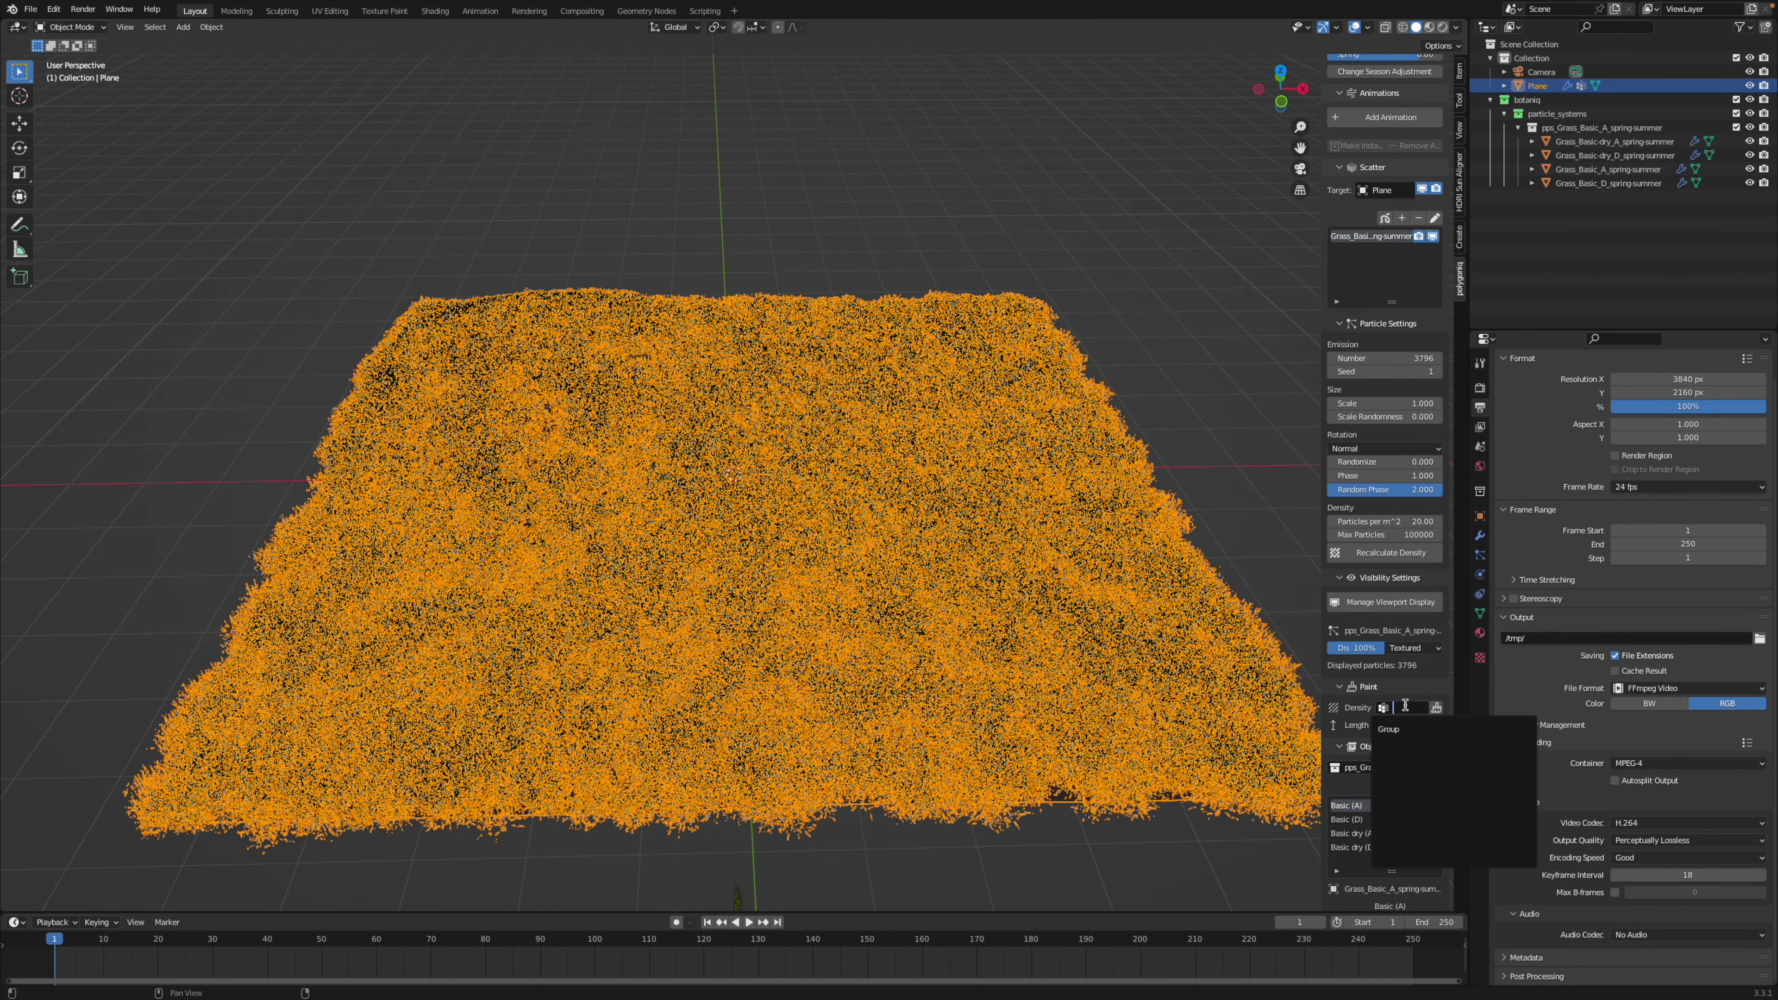
pyautogui.click(1408, 730)
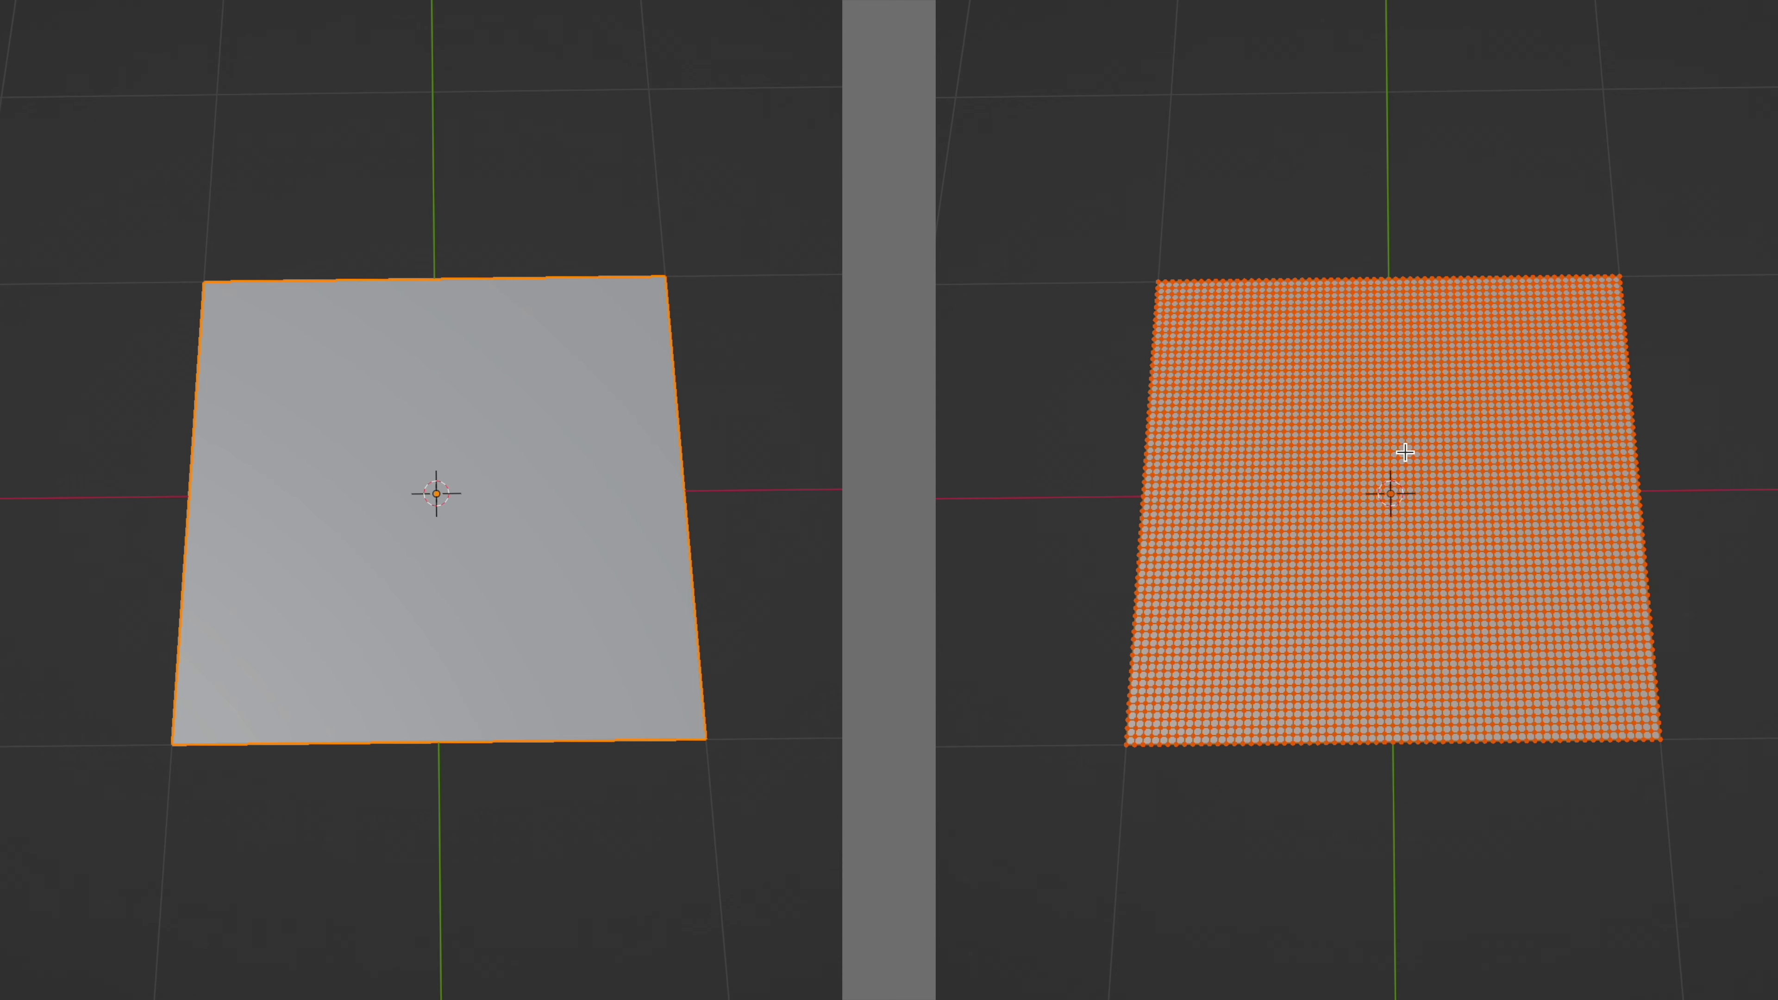
# - Paint weight strokes and dabs across the plane in Weight Paint mode
pyautogui.press('Tab')
pyautogui.hotkey('ctrl', 'Tab')
pyautogui.moveTo(1198, 511)
pyautogui.mouseDown()
pyautogui.moveTo(1389, 489)
pyautogui.moveTo(1309, 599)
pyautogui.moveTo(1453, 515)
pyautogui.moveTo(1295, 575)
pyautogui.moveTo(1509, 547)
pyautogui.mouseUp()
pyautogui.click(1527, 401)
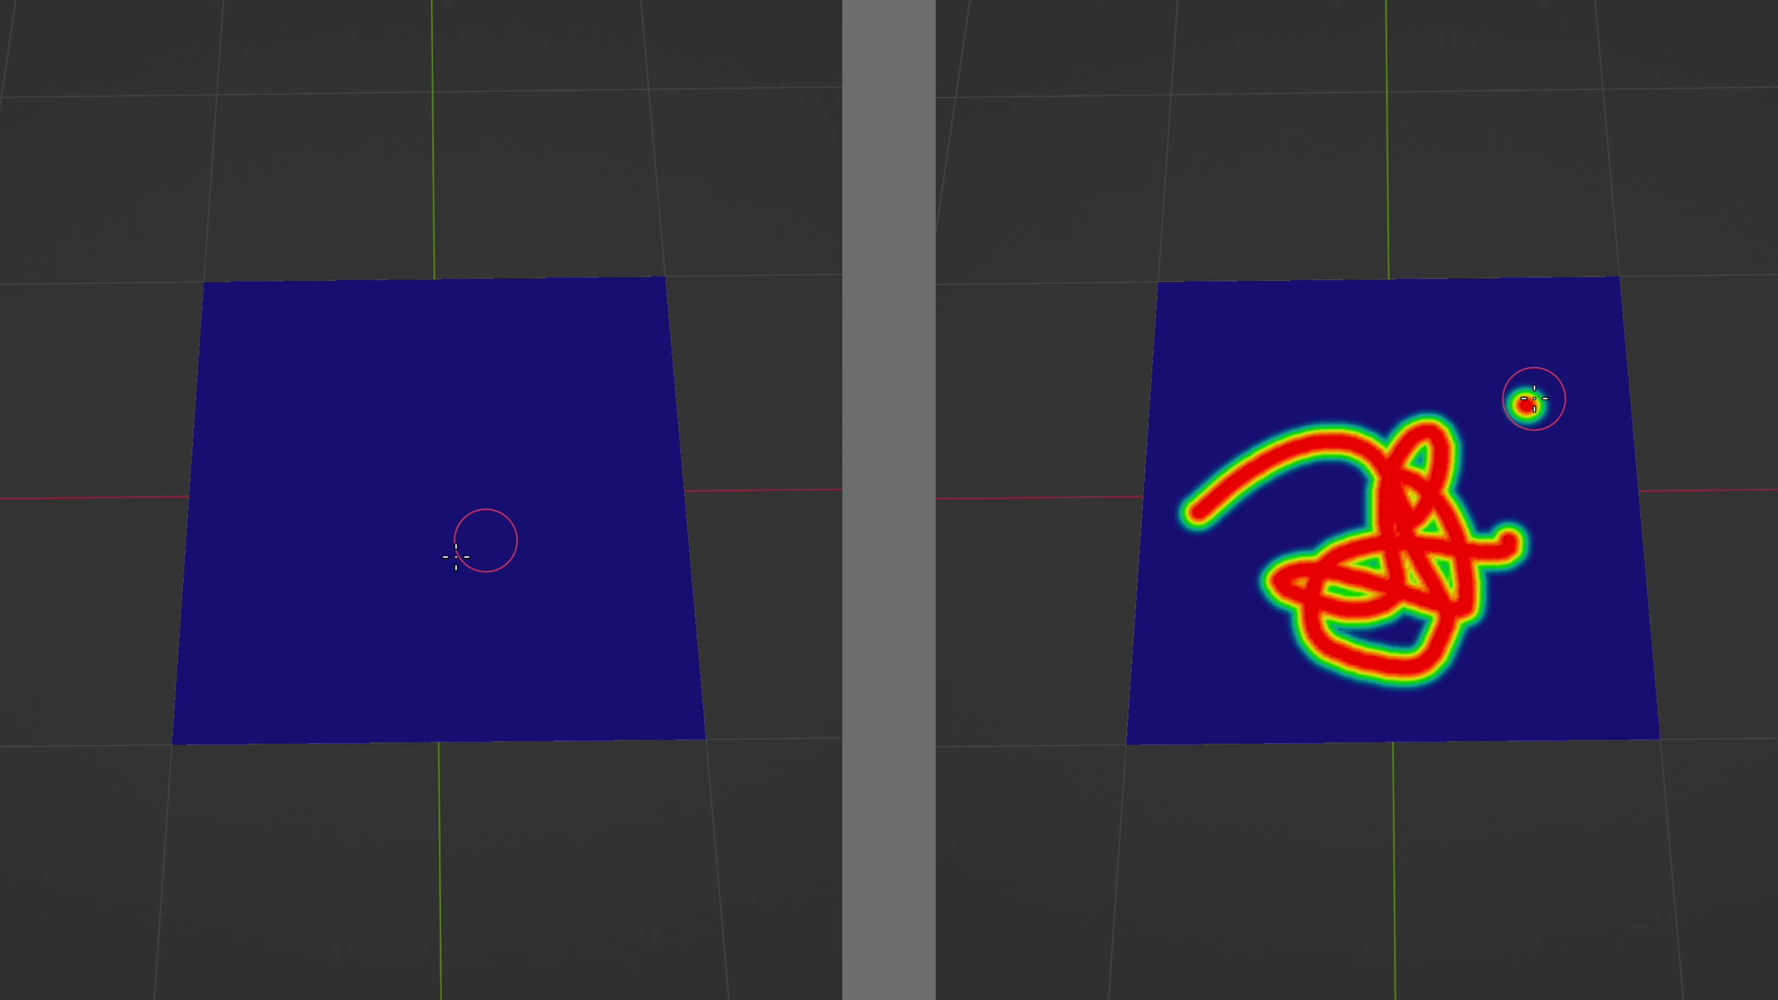
pyautogui.moveTo(1470, 359); pyautogui.dragTo(1435, 362)
pyautogui.moveTo(1352, 346); pyautogui.dragTo(1310, 355)
pyautogui.click(1266, 353)
pyautogui.press('Tab')
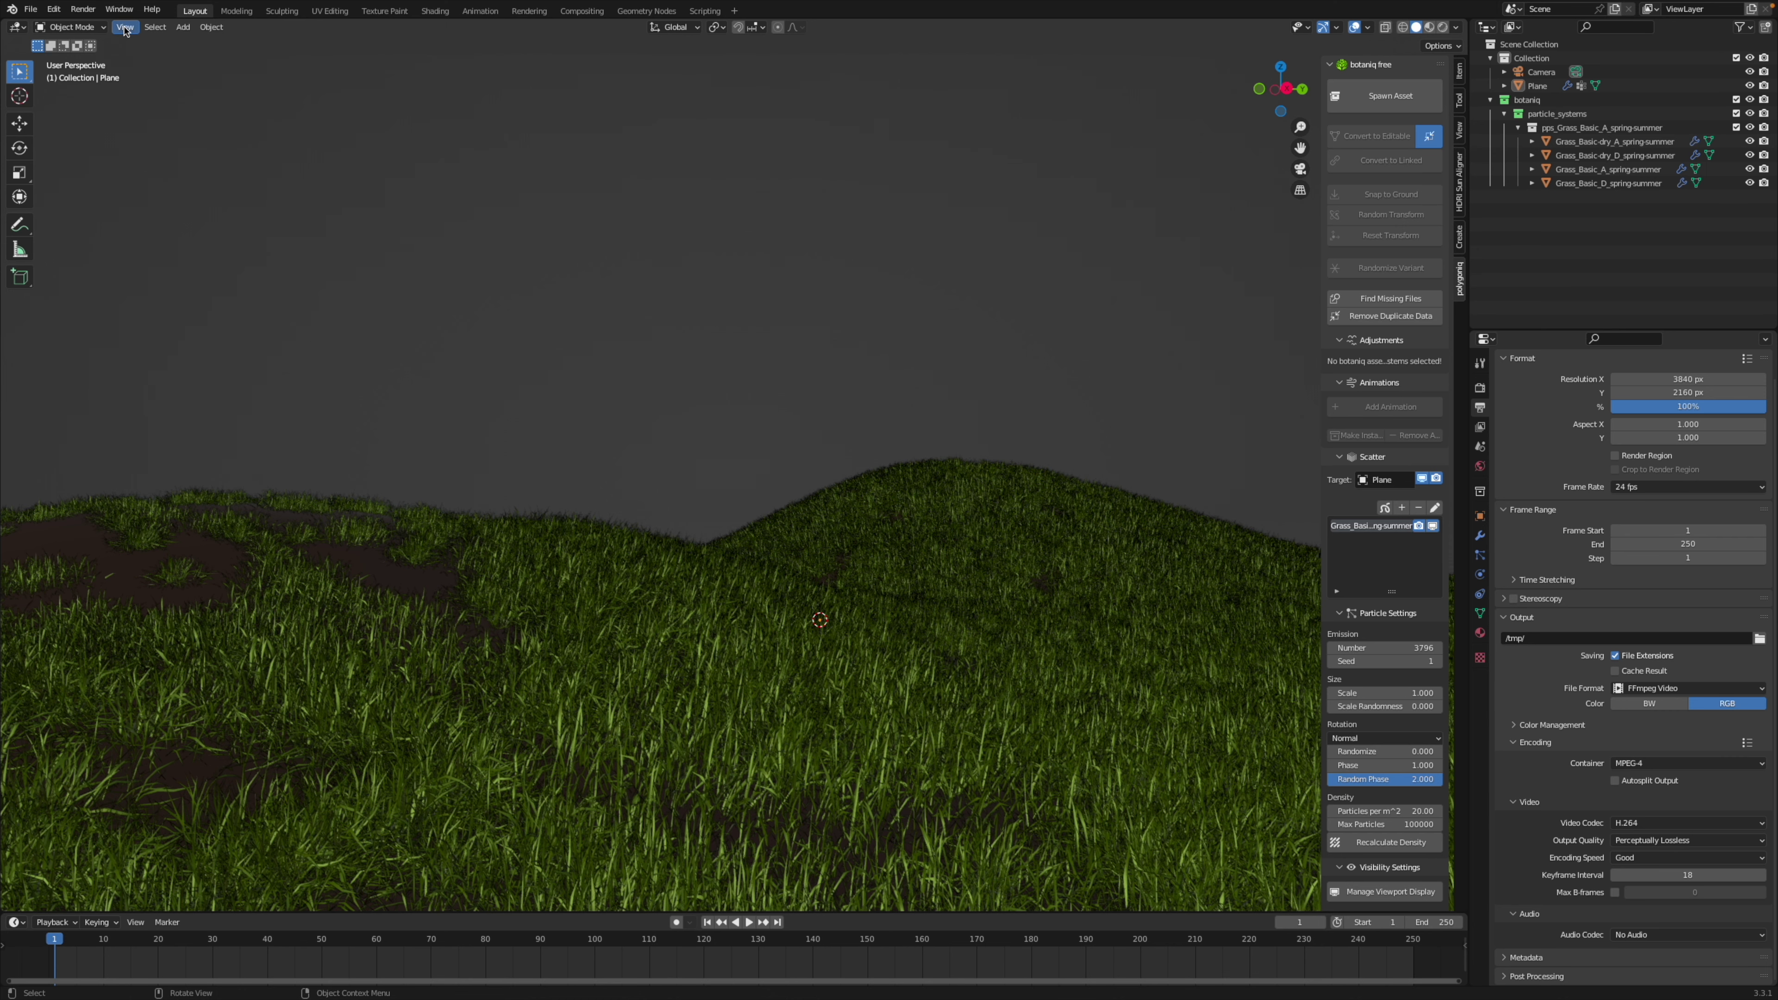
# - Look through the active scene camera and bring up the render engine list
pyautogui.click(124, 28)
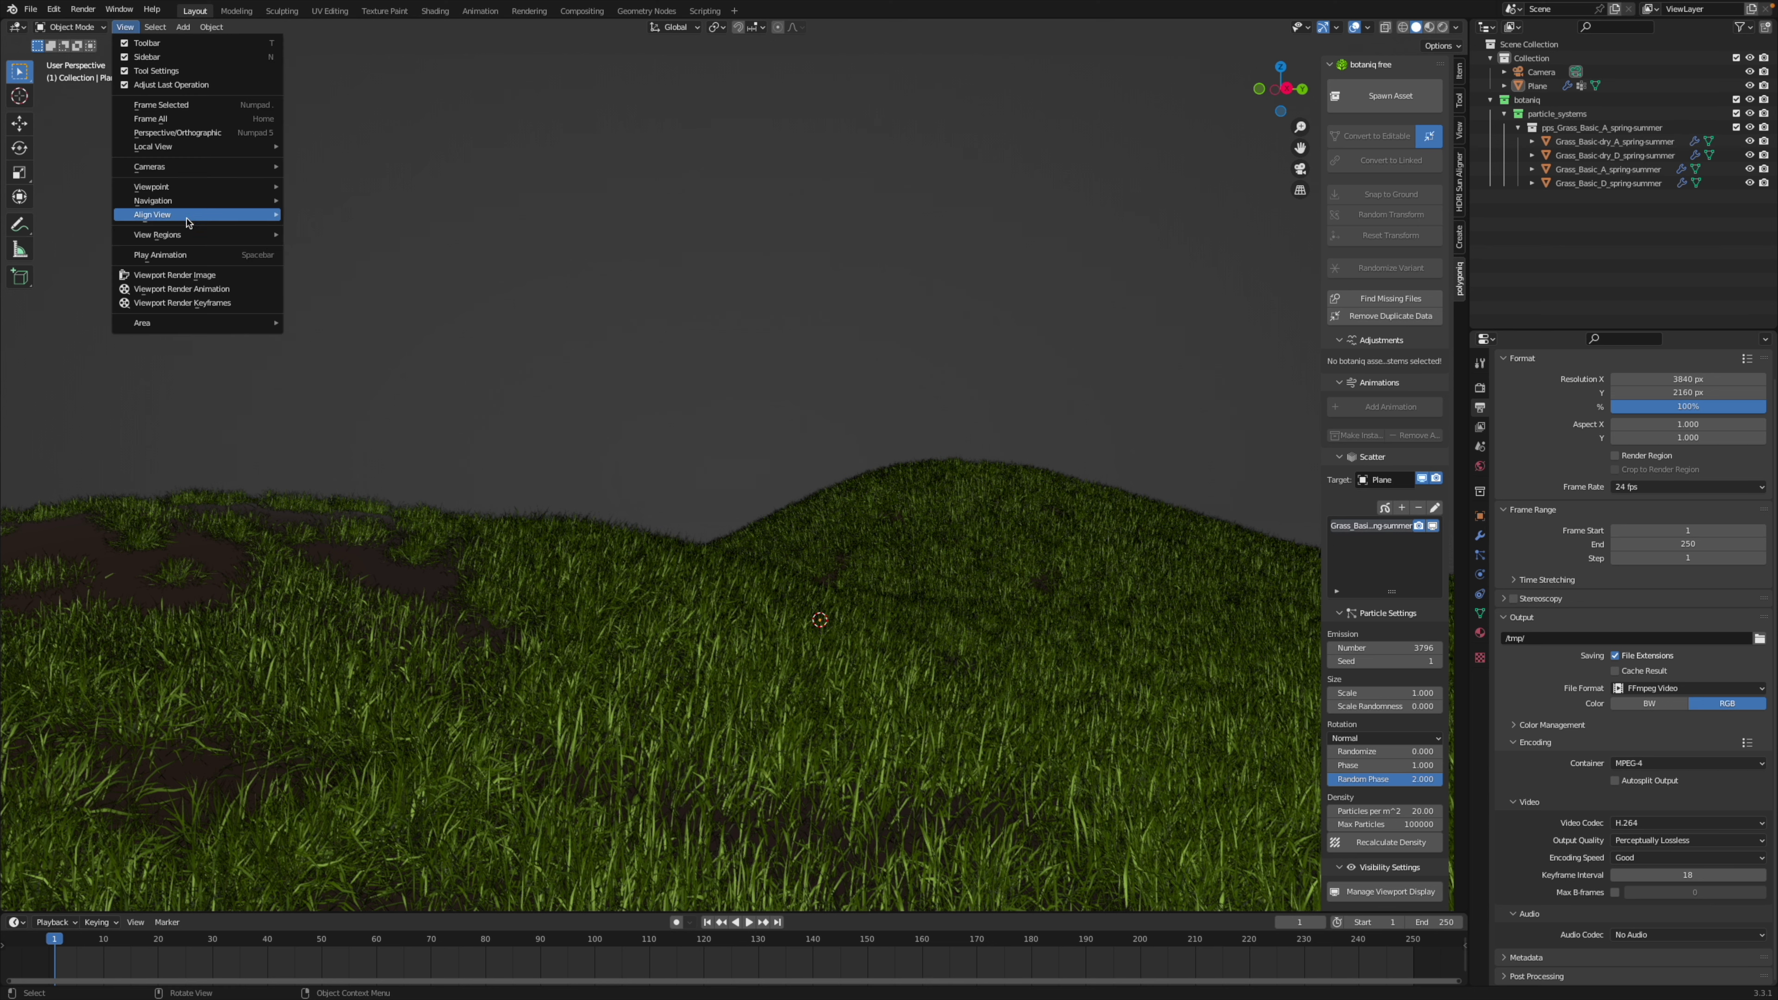
pyautogui.moveTo(189, 215)
pyautogui.click(354, 234)
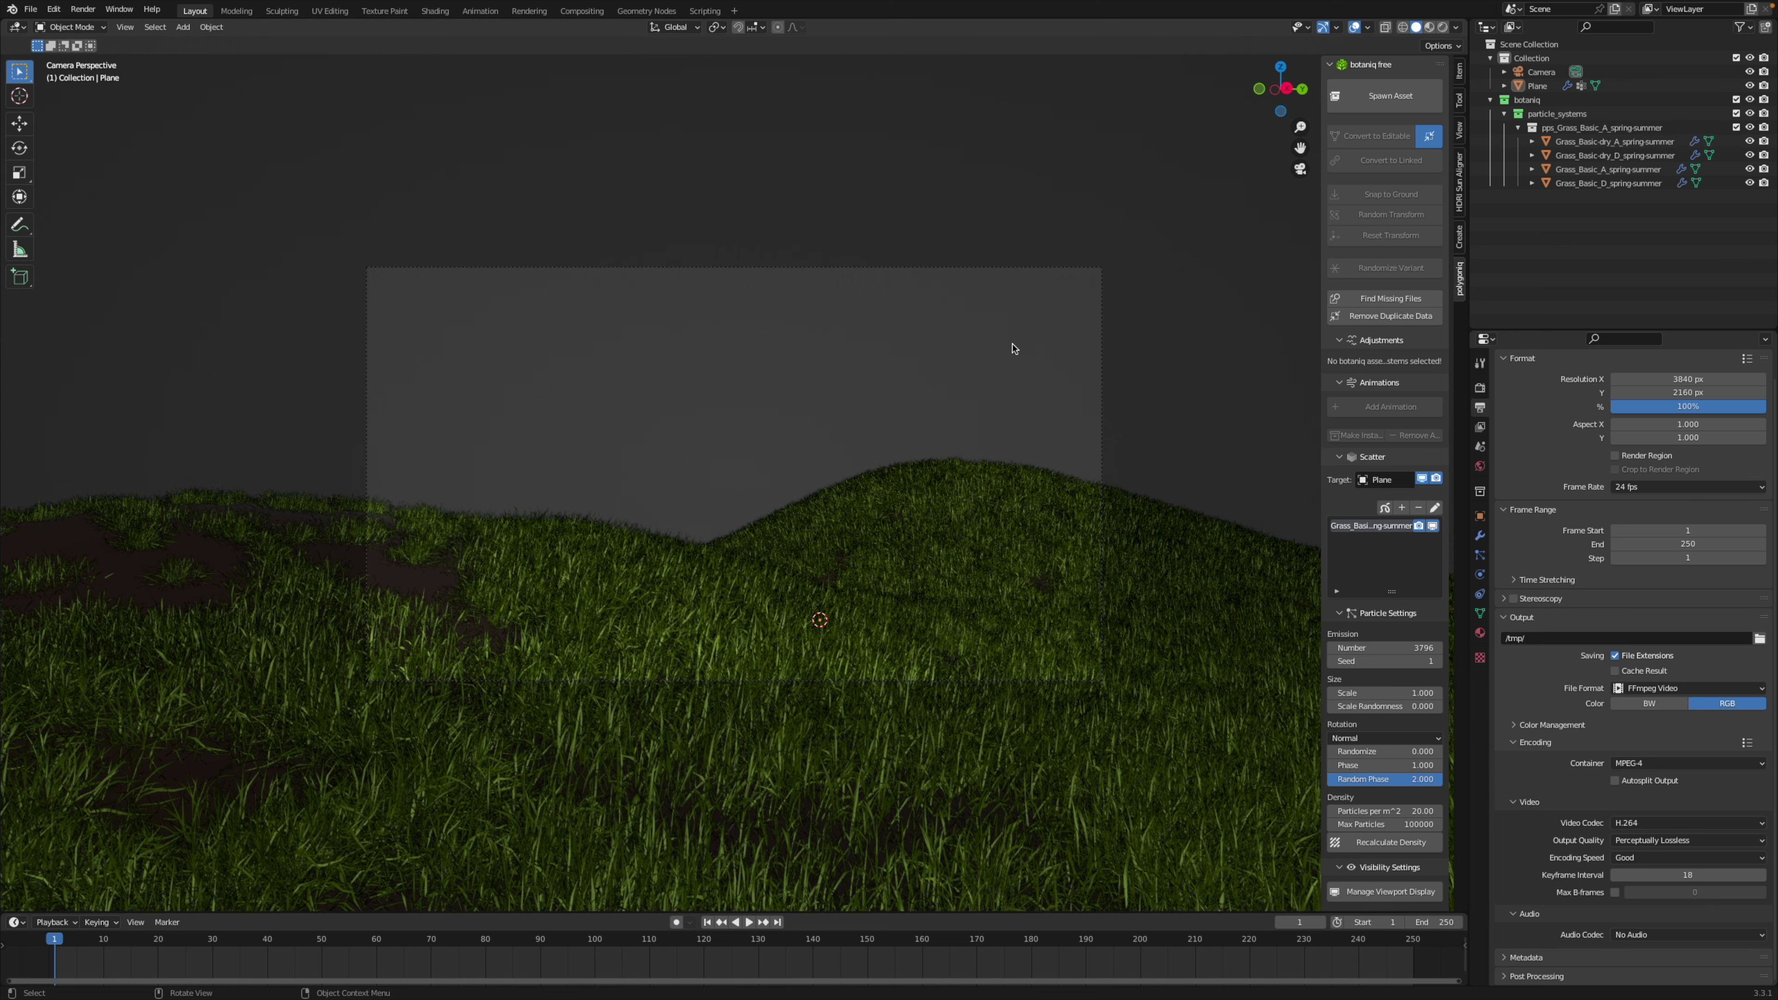
pyautogui.click(1483, 386)
pyautogui.click(1672, 390)
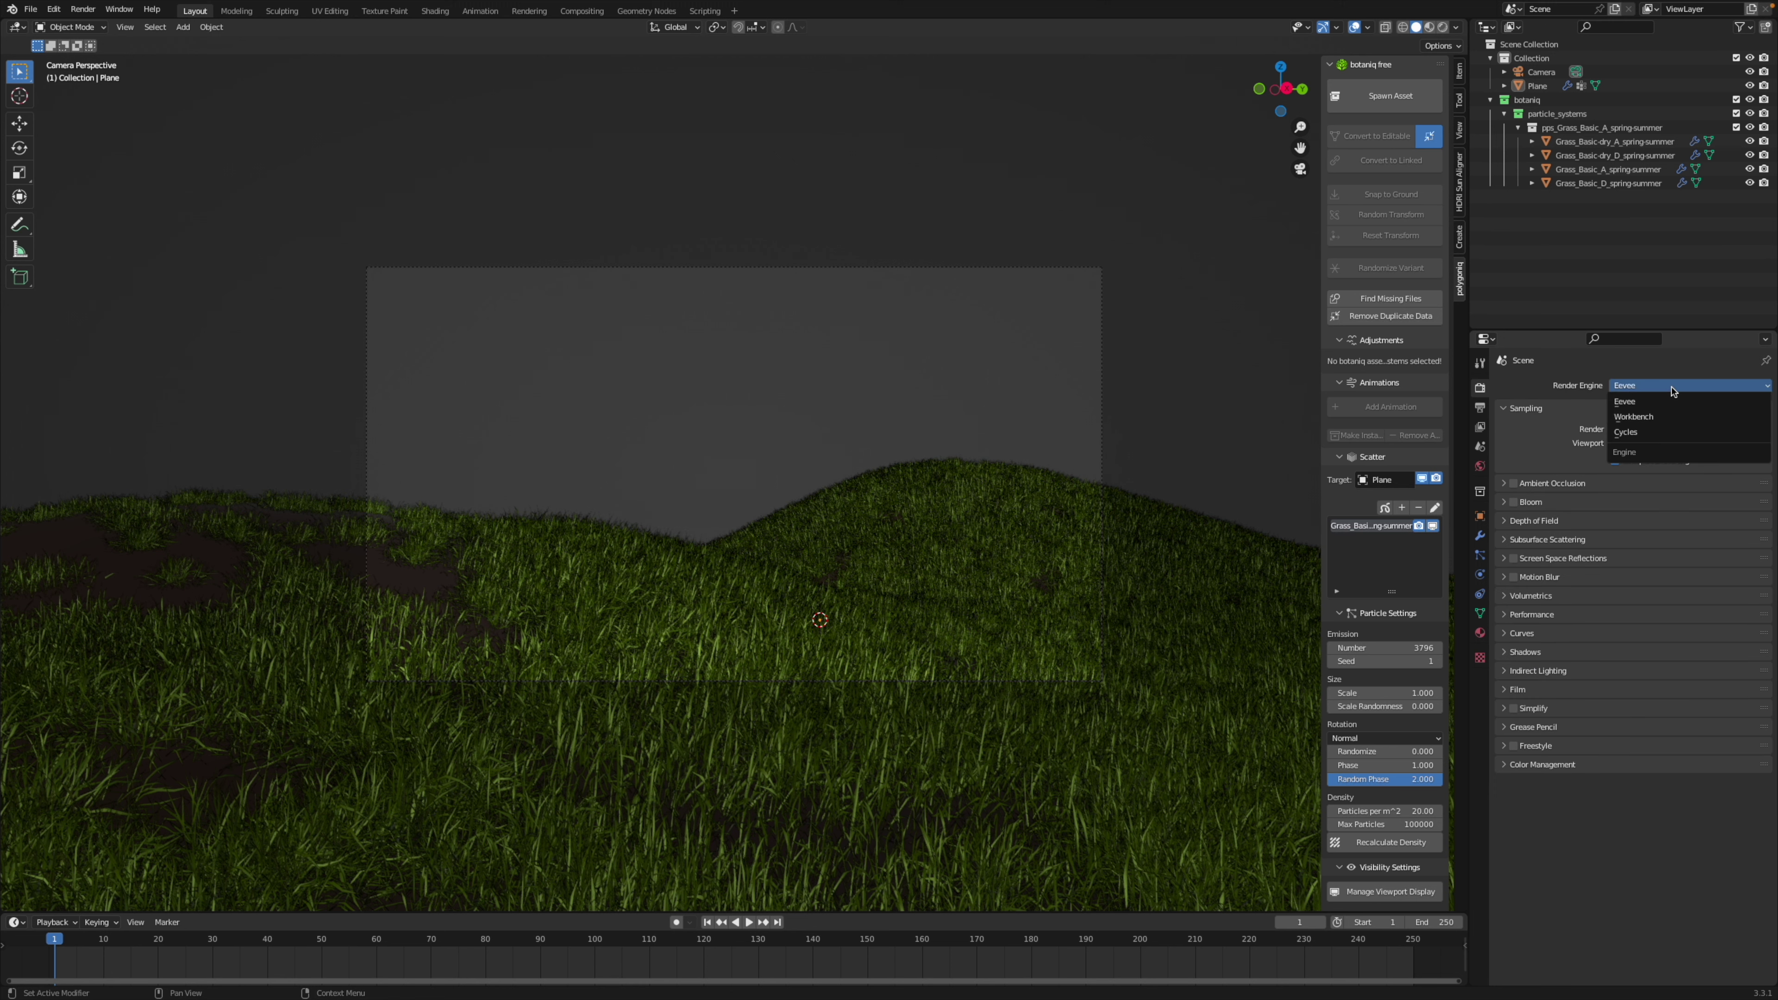
# - Set the render engine to Cycles and turn the timeline into a World Shader Editor
pyautogui.click(1673, 433)
pyautogui.moveTo(701, 914); pyautogui.dragTo(700, 435)
pyautogui.click(15, 444)
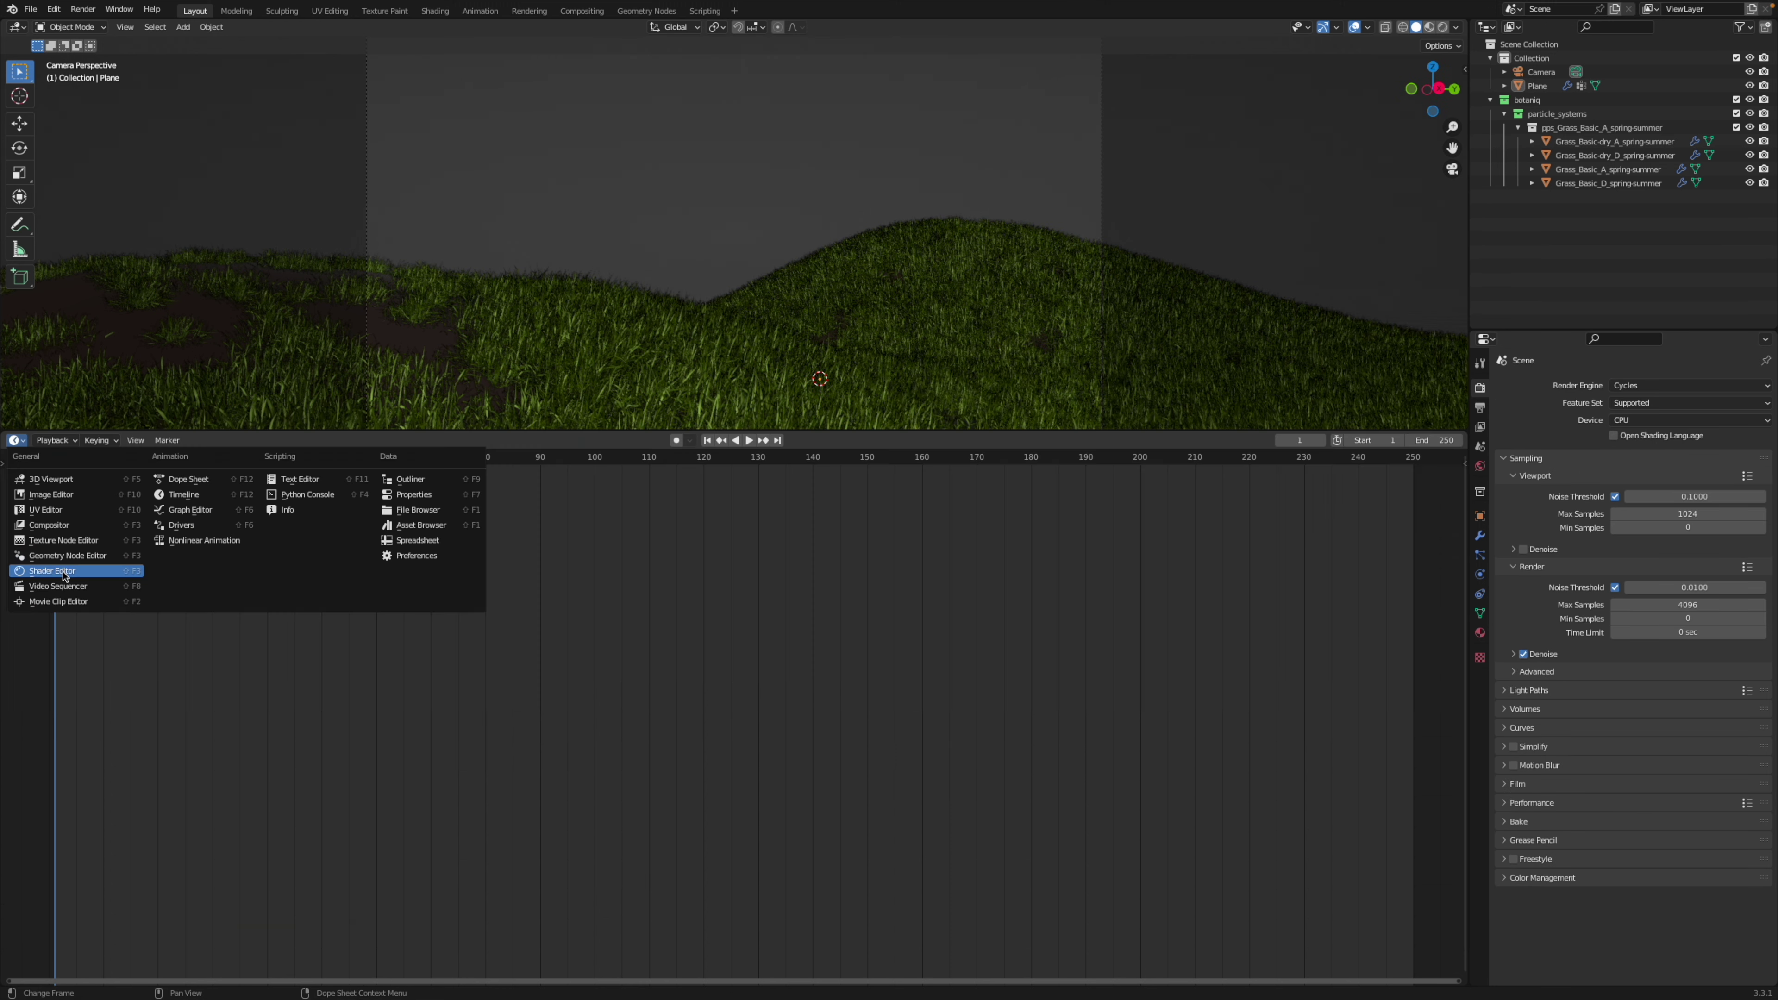
pyautogui.click(79, 569)
pyautogui.click(69, 445)
pyautogui.click(150, 456)
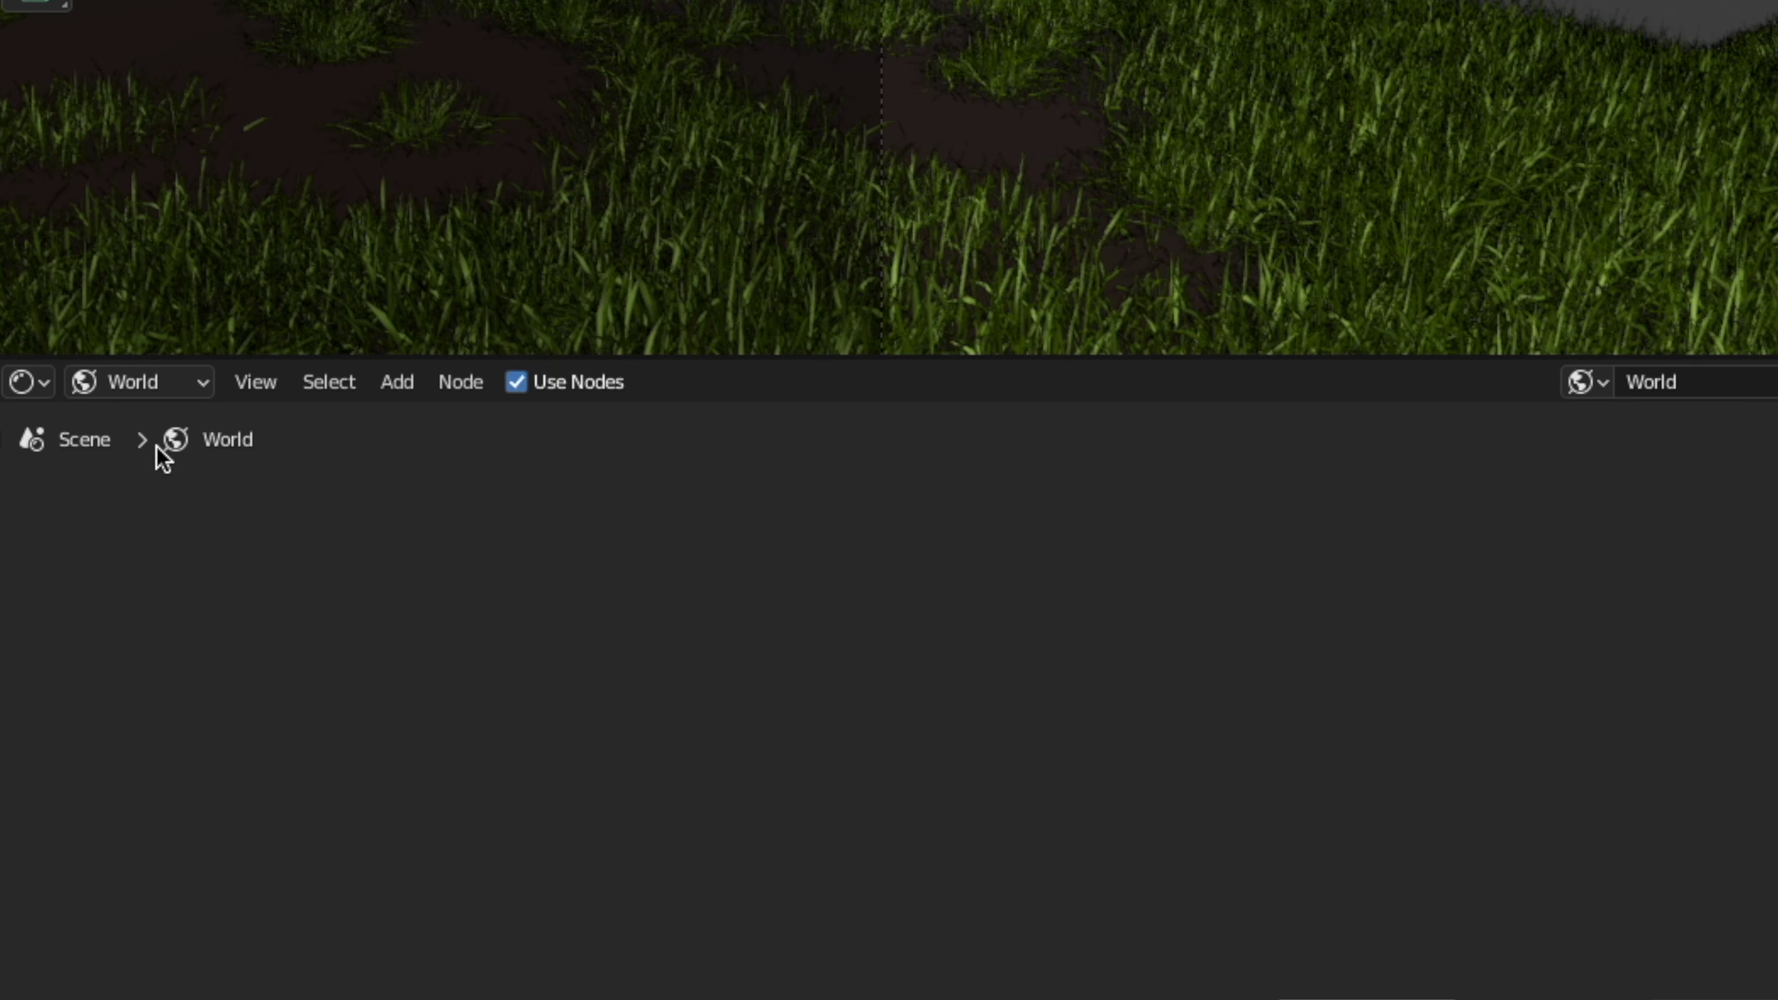
# - Link a cloudy-sky HDRI Environment Texture into Background and preview in Rendered shading
pyautogui.hotkey('shift', 'a')
pyautogui.write('envir')
pyautogui.press('Return')
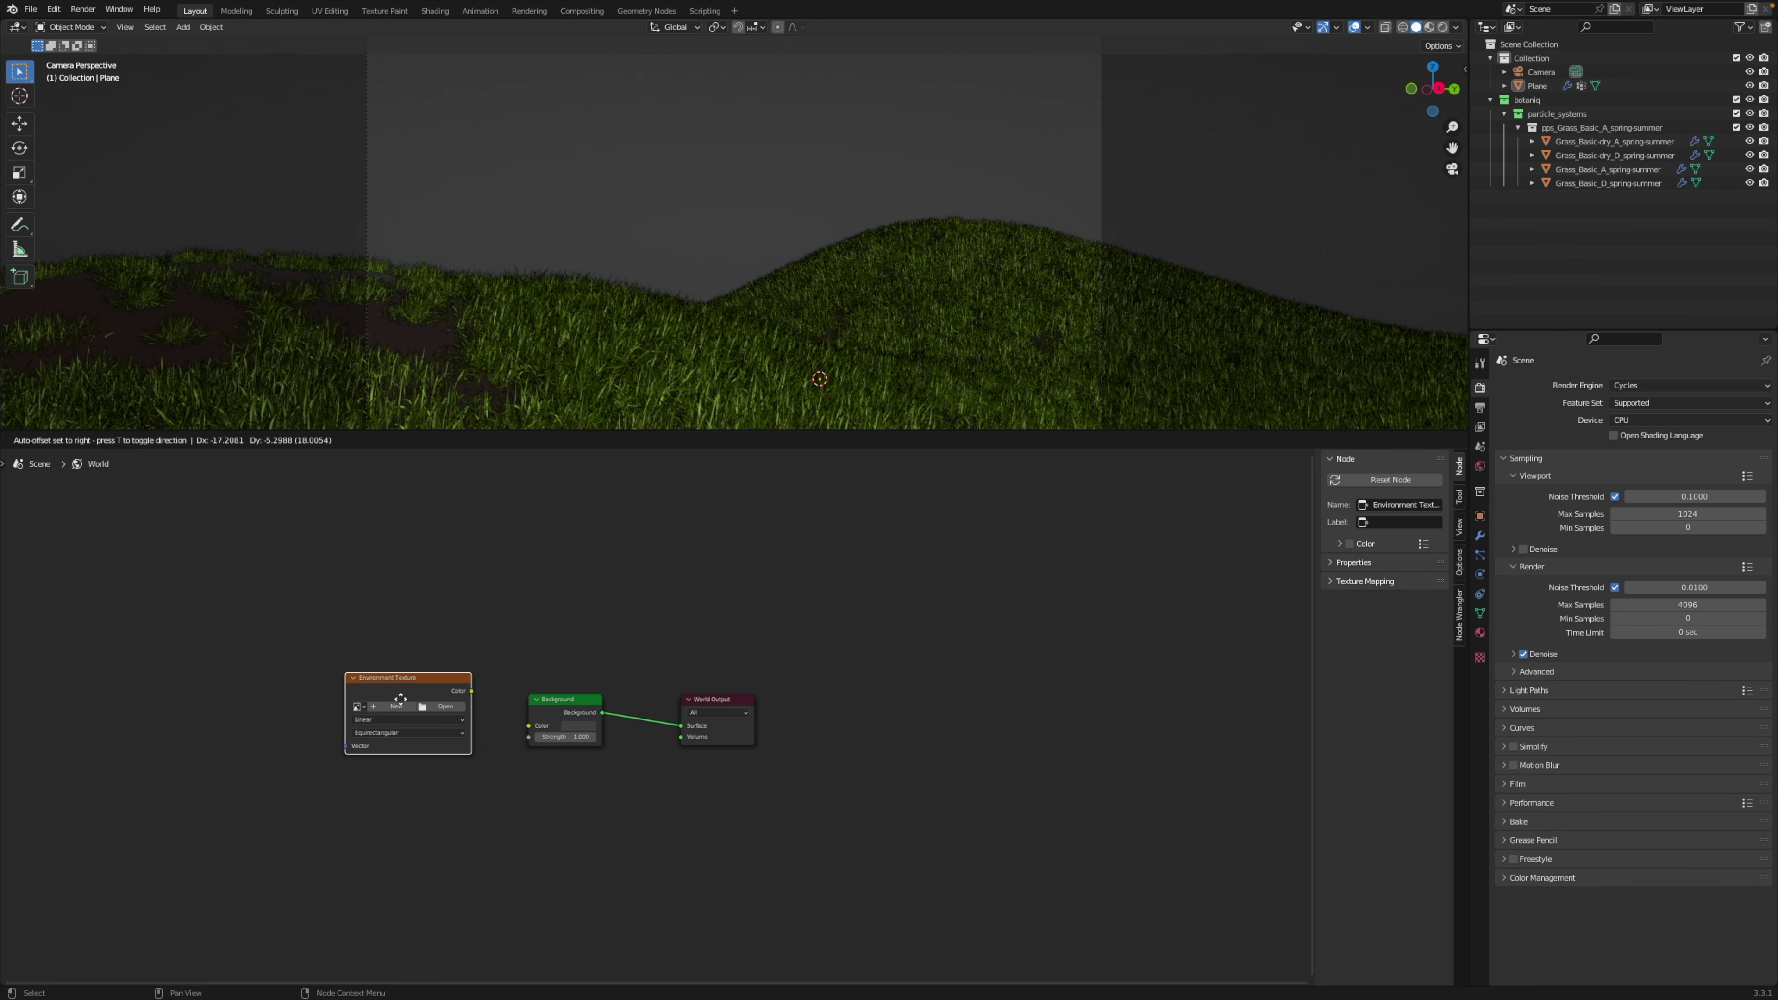
pyautogui.click(401, 715)
pyautogui.click(384, 708)
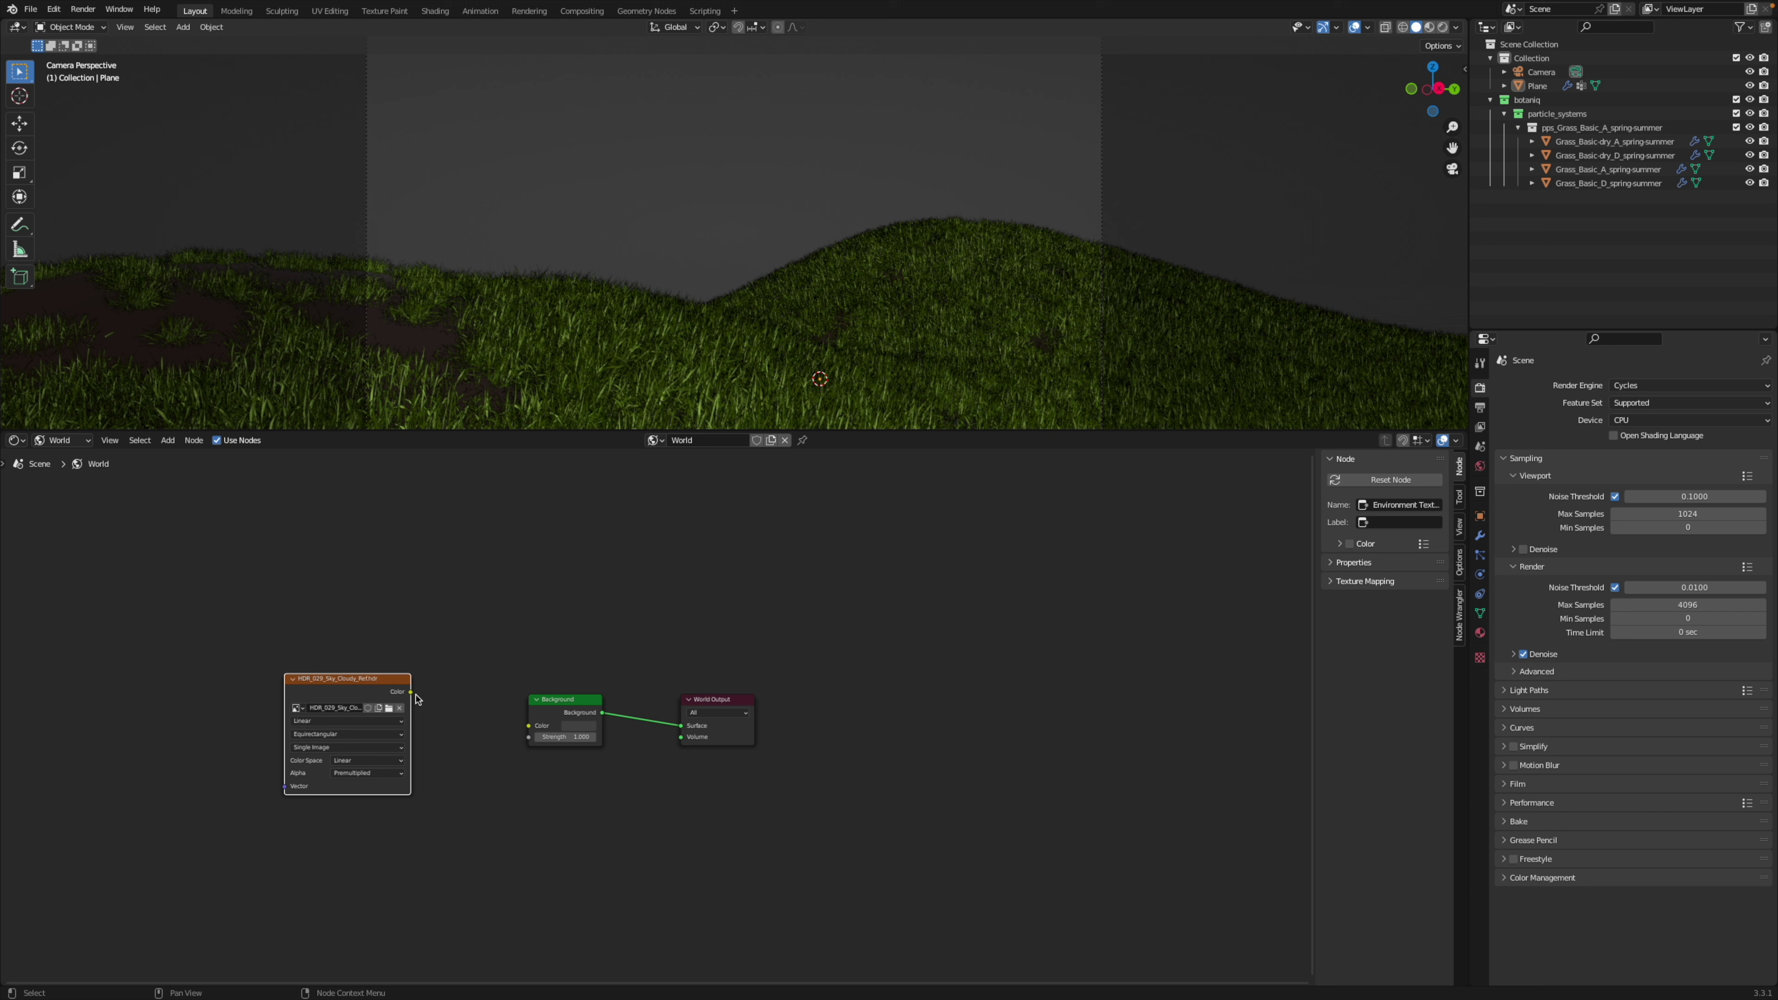
pyautogui.moveTo(416, 698); pyautogui.dragTo(529, 726)
pyautogui.press('z')
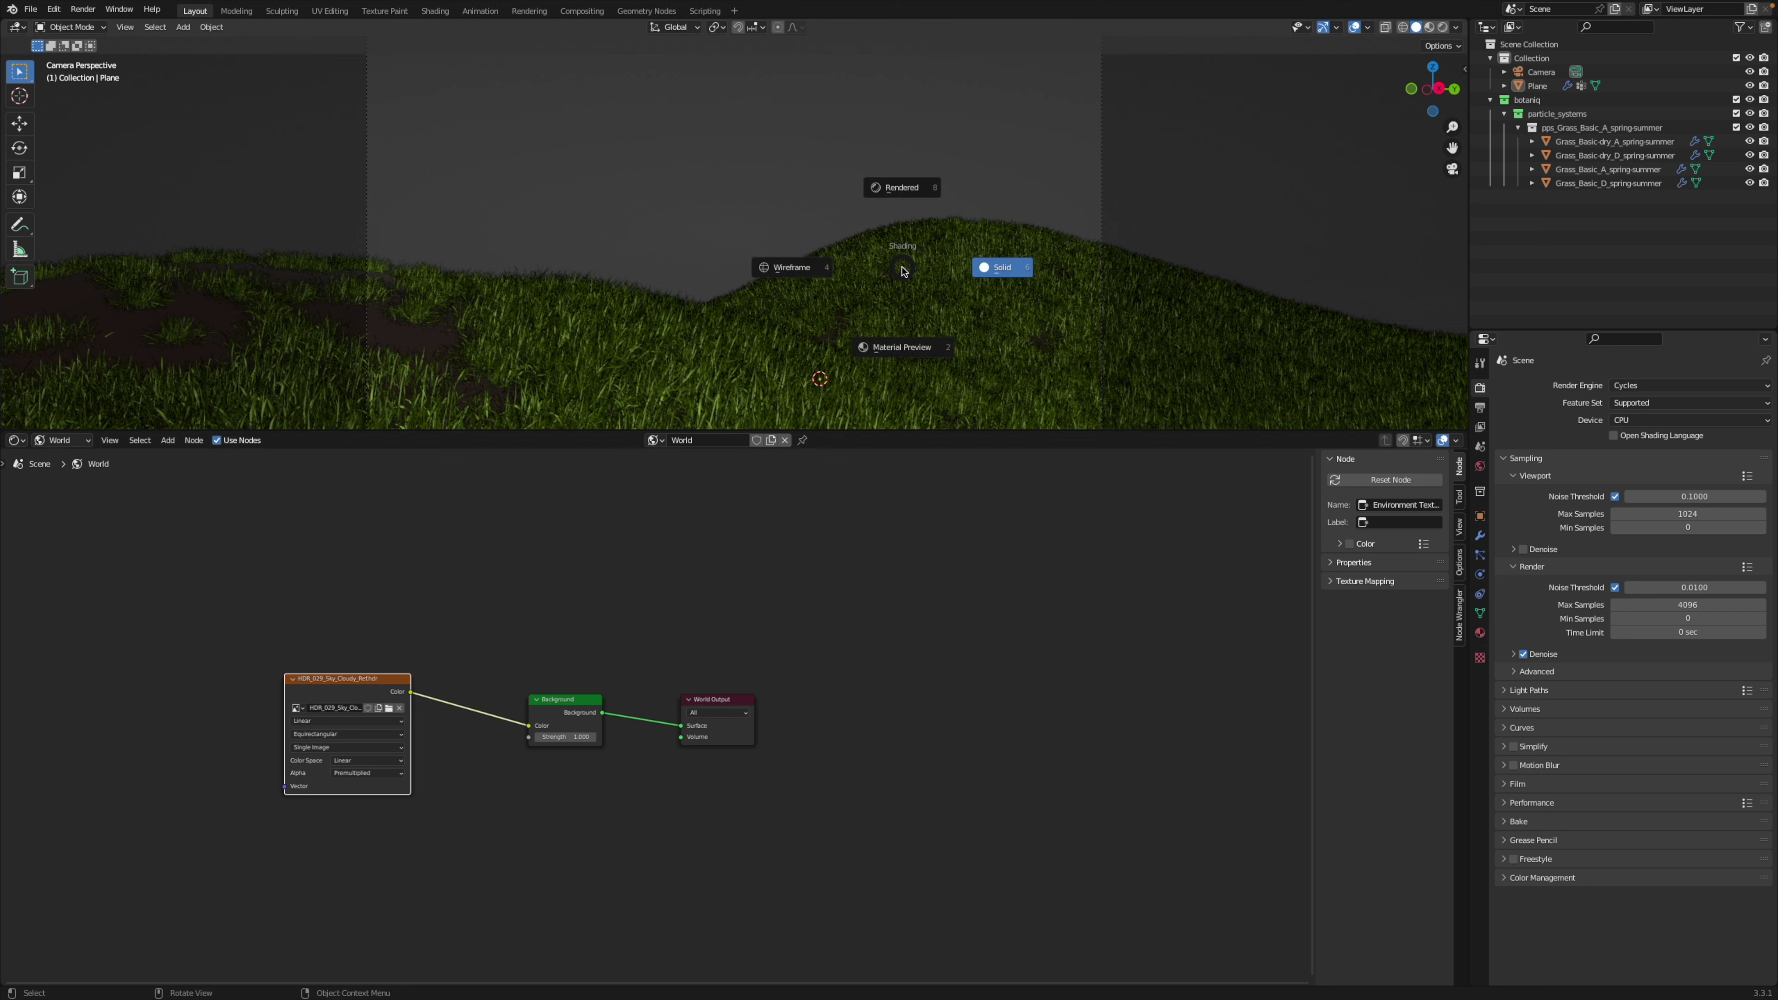
pyautogui.click(906, 197)
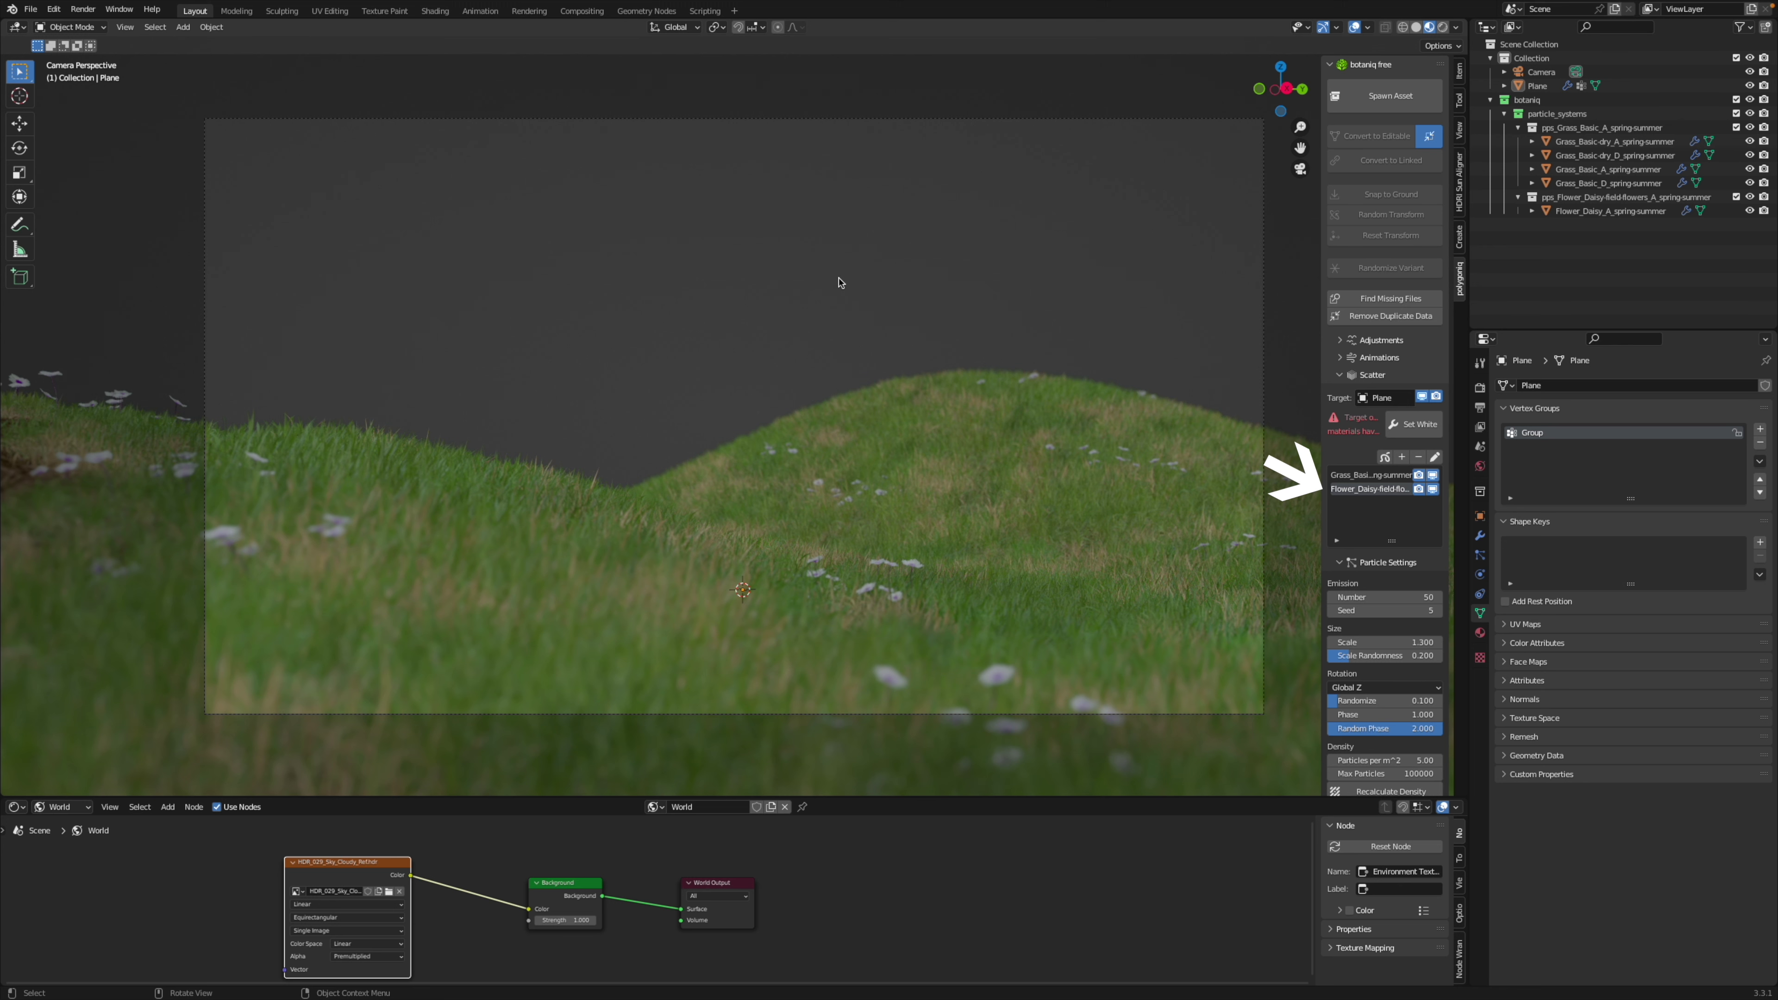
# - Orbit to an elevated view of the grass and select the grass Plane
pyautogui.moveTo(821, 285); pyautogui.dragTo(665, 421, button='middle')
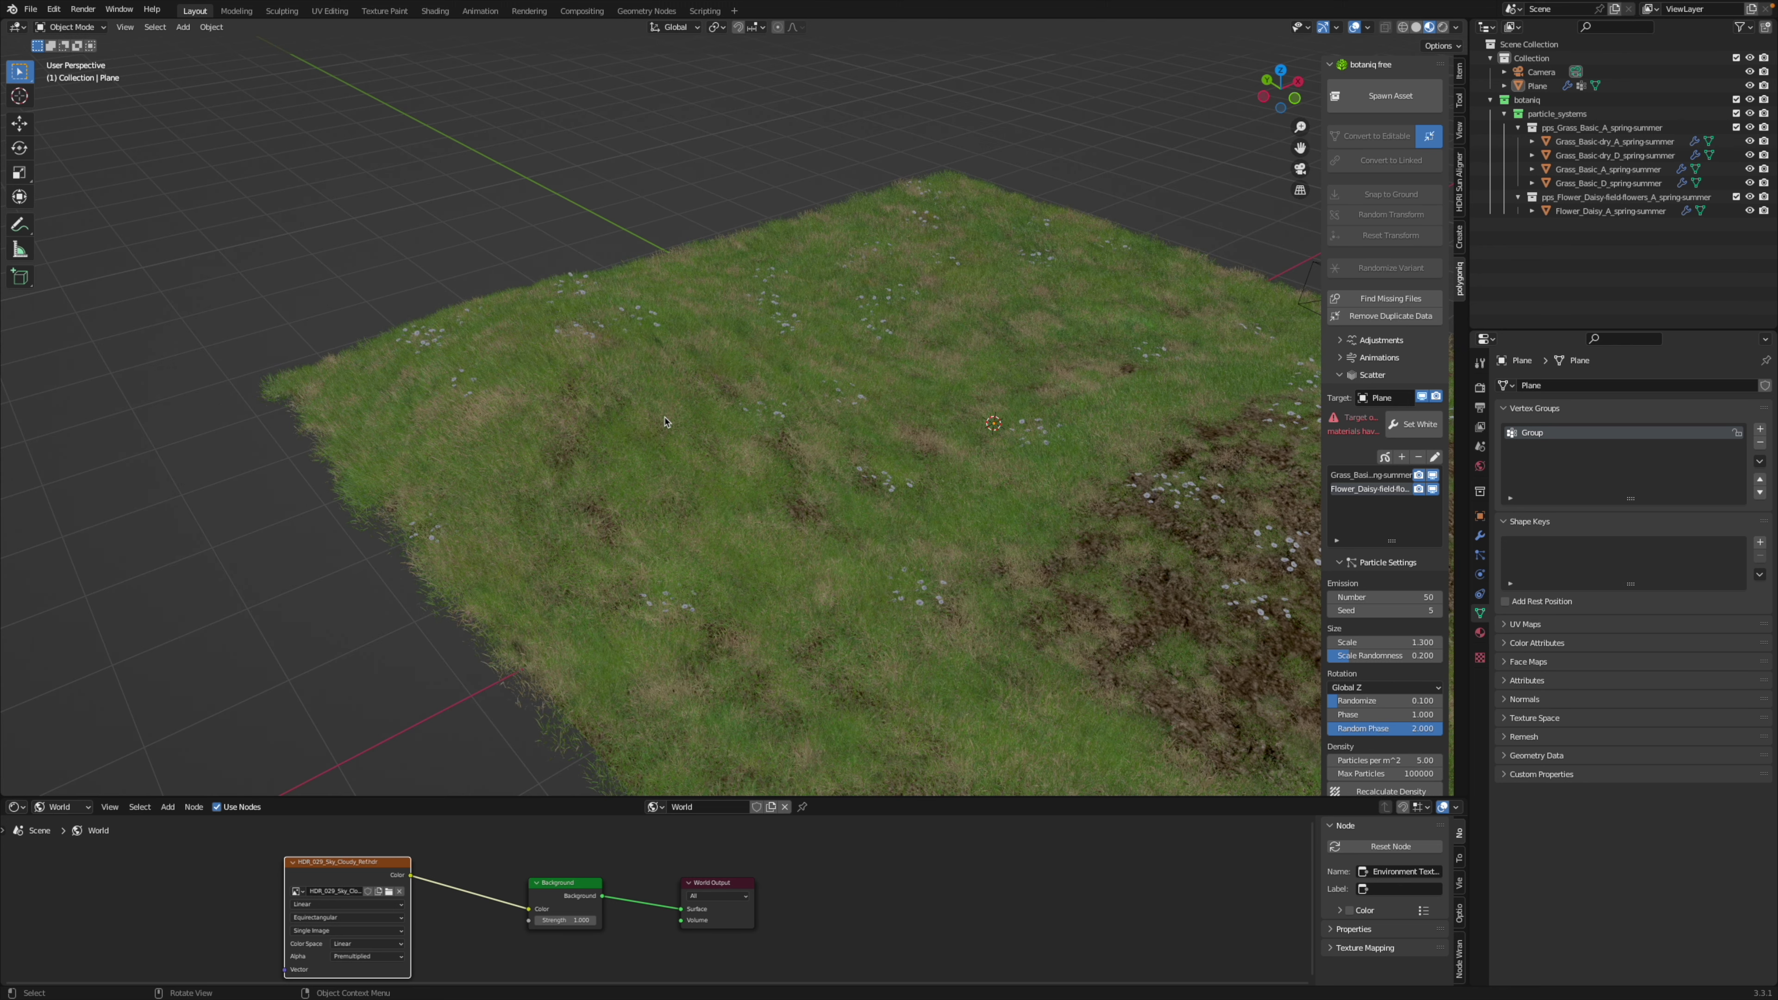
pyautogui.click(665, 422)
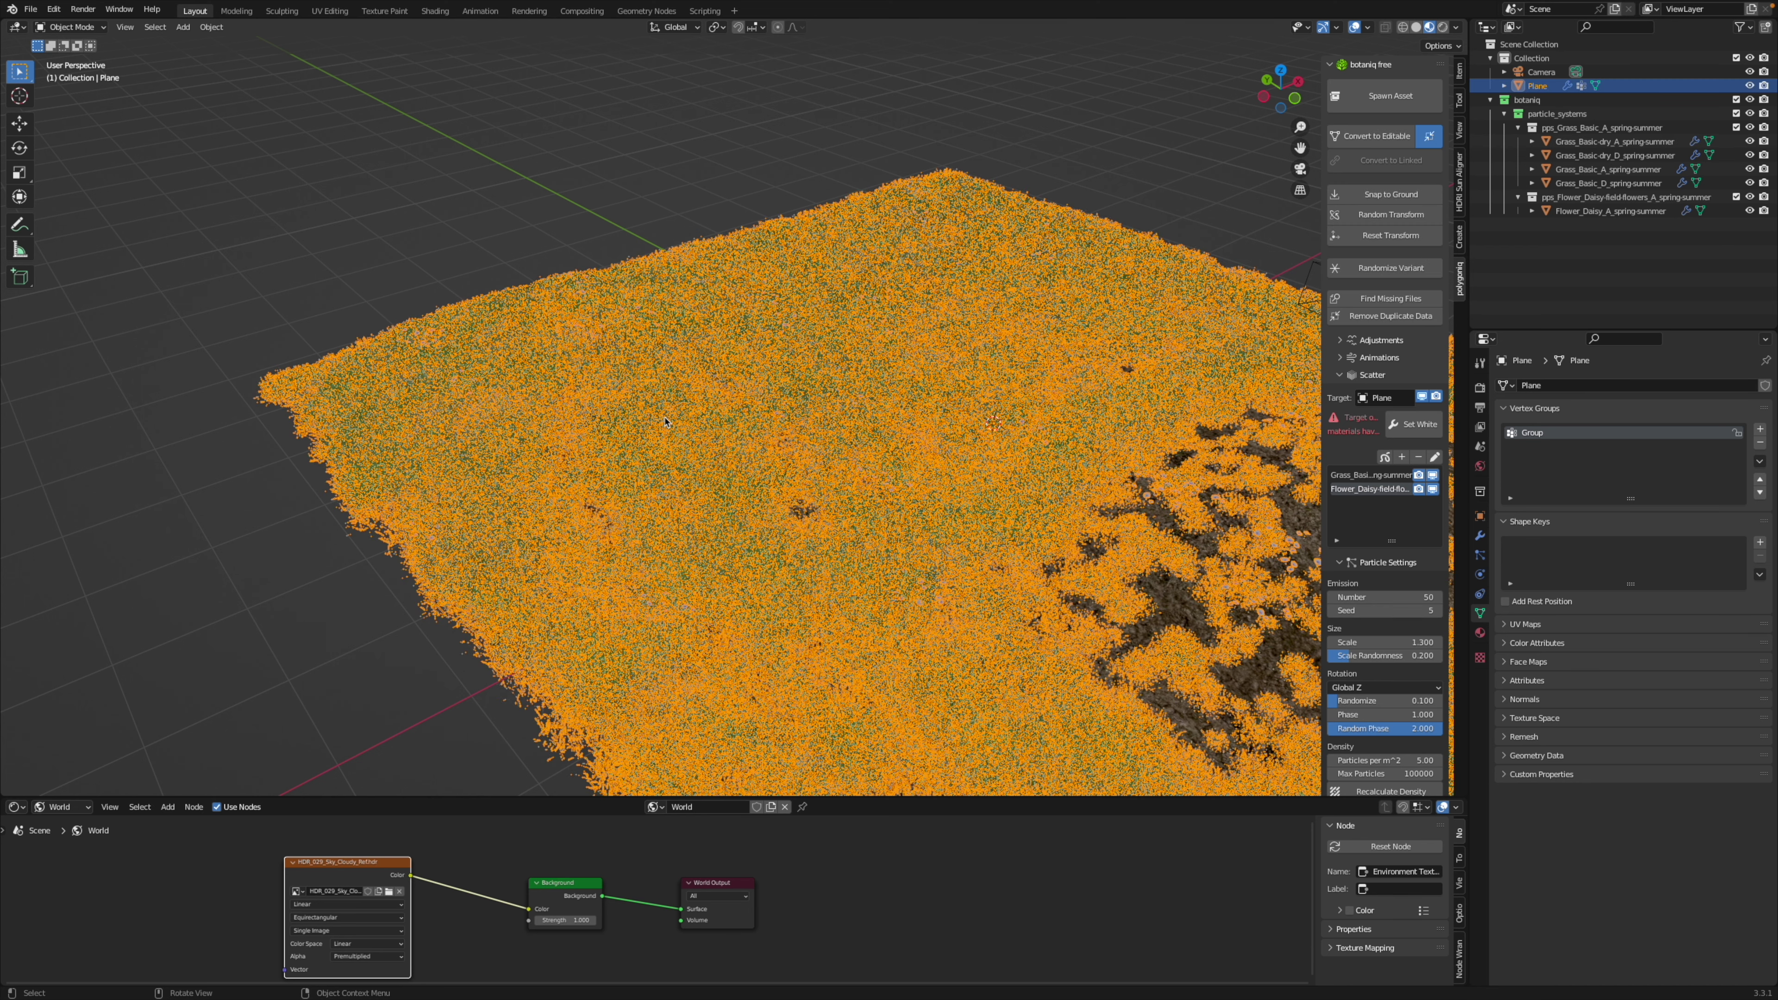
# - Snap the 3D cursor to a chosen hill vertex, then return to Object Mode and deselect
pyautogui.press('Tab')
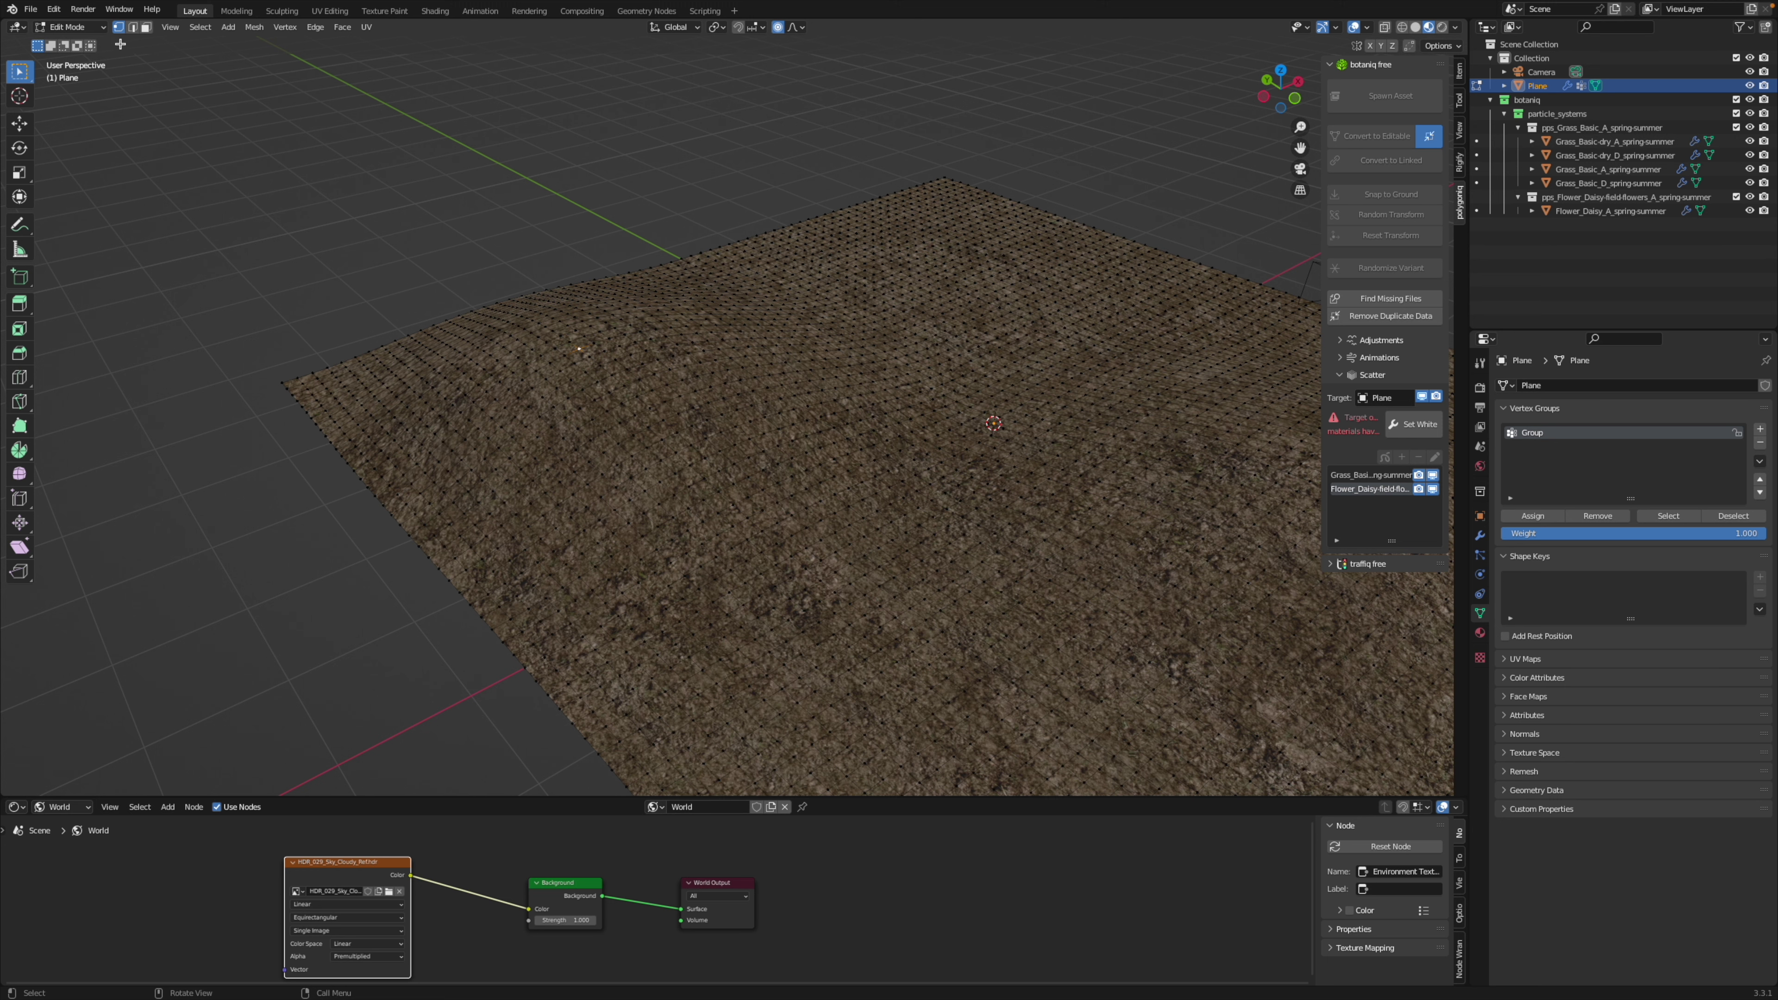
pyautogui.moveTo(630, 231); pyautogui.dragTo(687, 238, button='middle')
pyautogui.hotkey('shift', 's')
pyautogui.click(1044, 488)
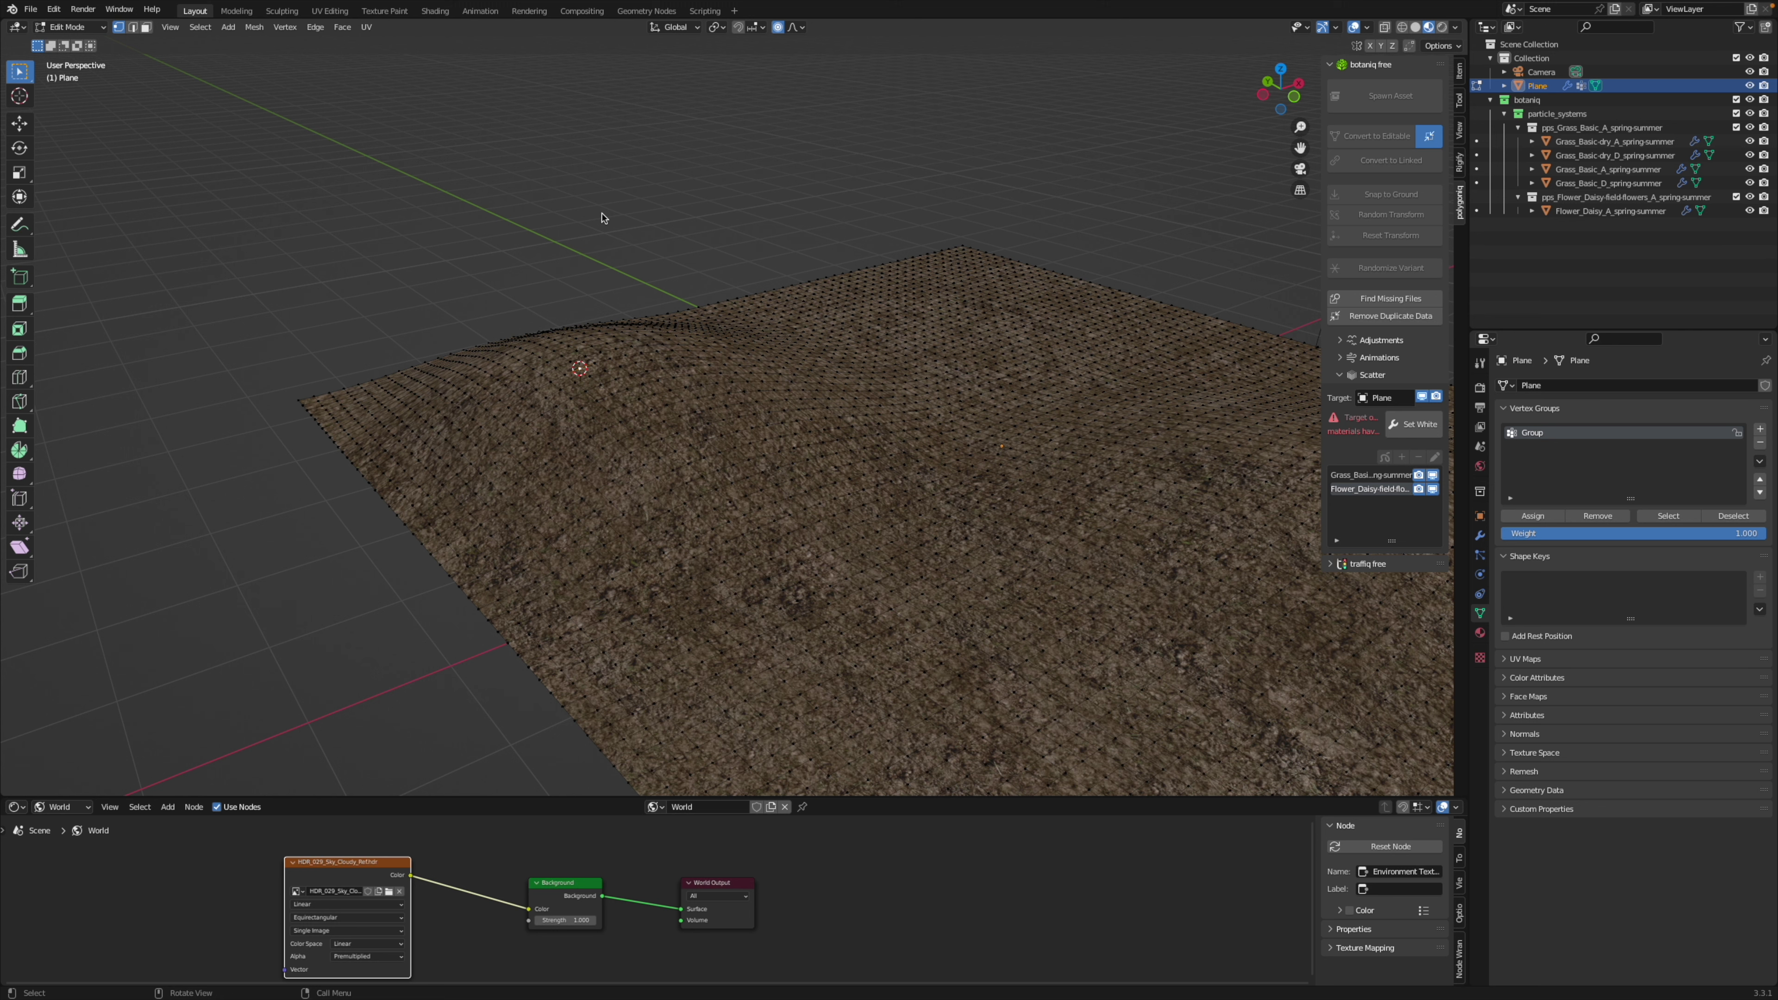
pyautogui.press('Tab')
pyautogui.hotkey('alt', 'a')
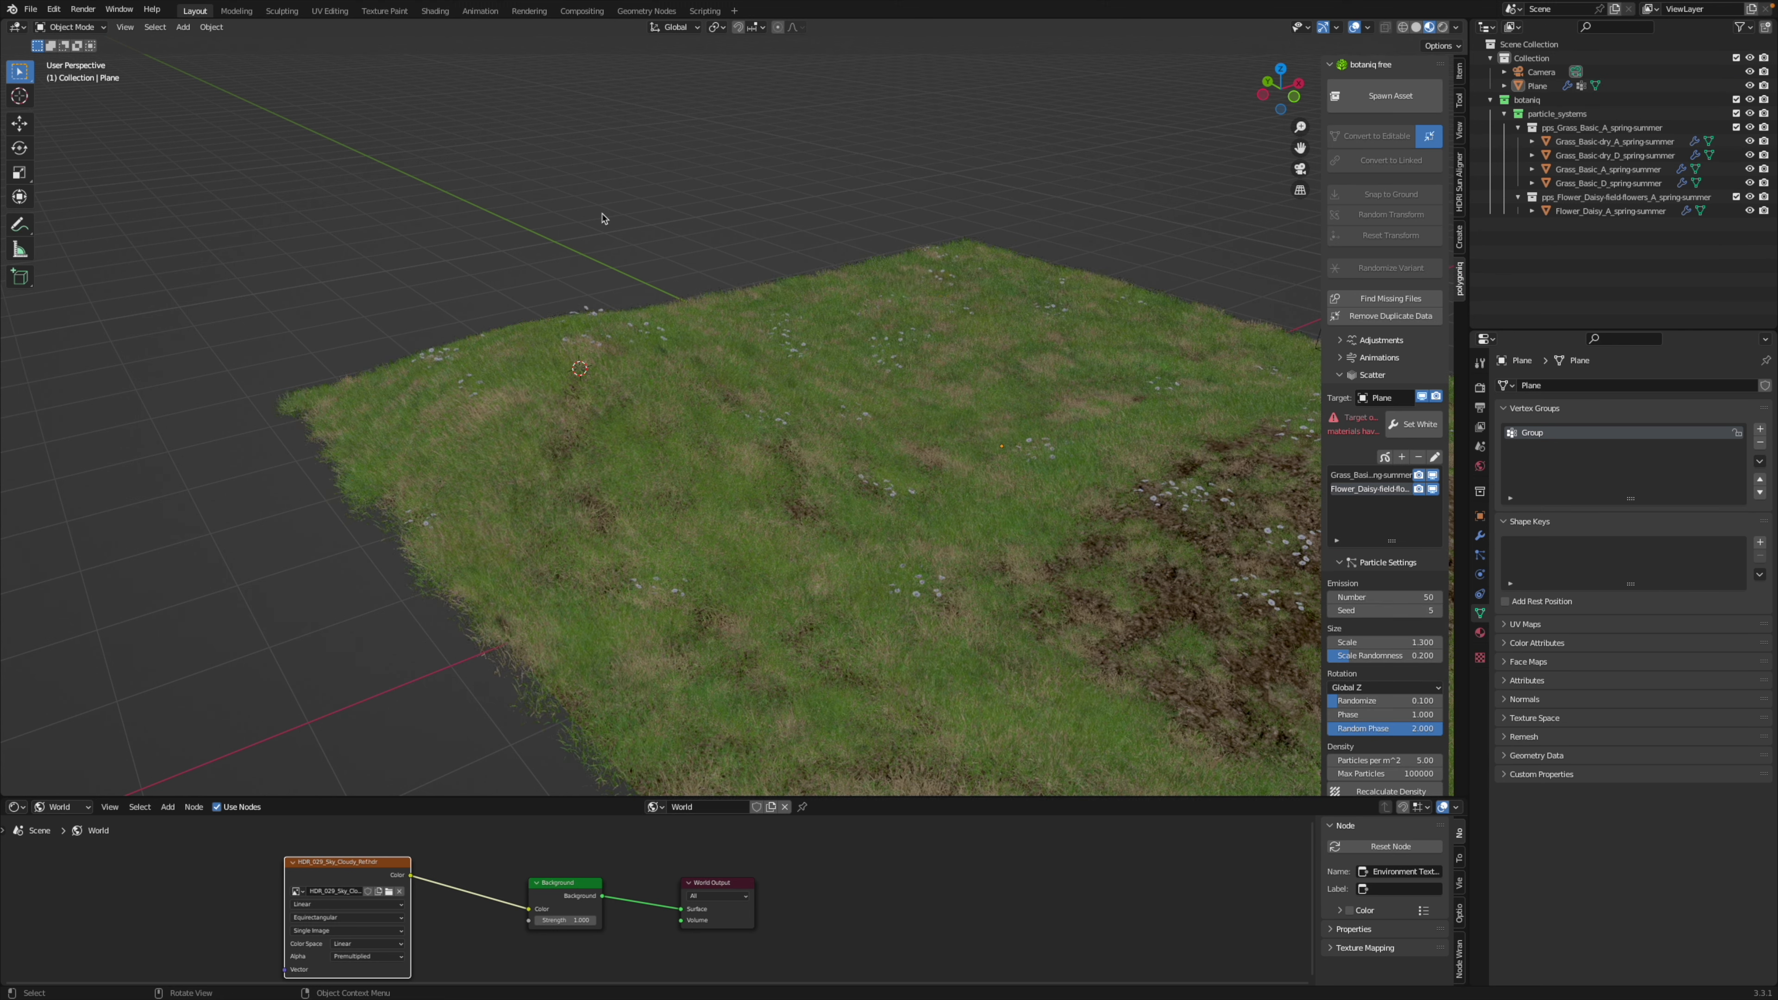
# - Spawn the Robinia tree from the botaniq library at the cursor and move it along X
pyautogui.click(1390, 96)
pyautogui.click(1191, 326)
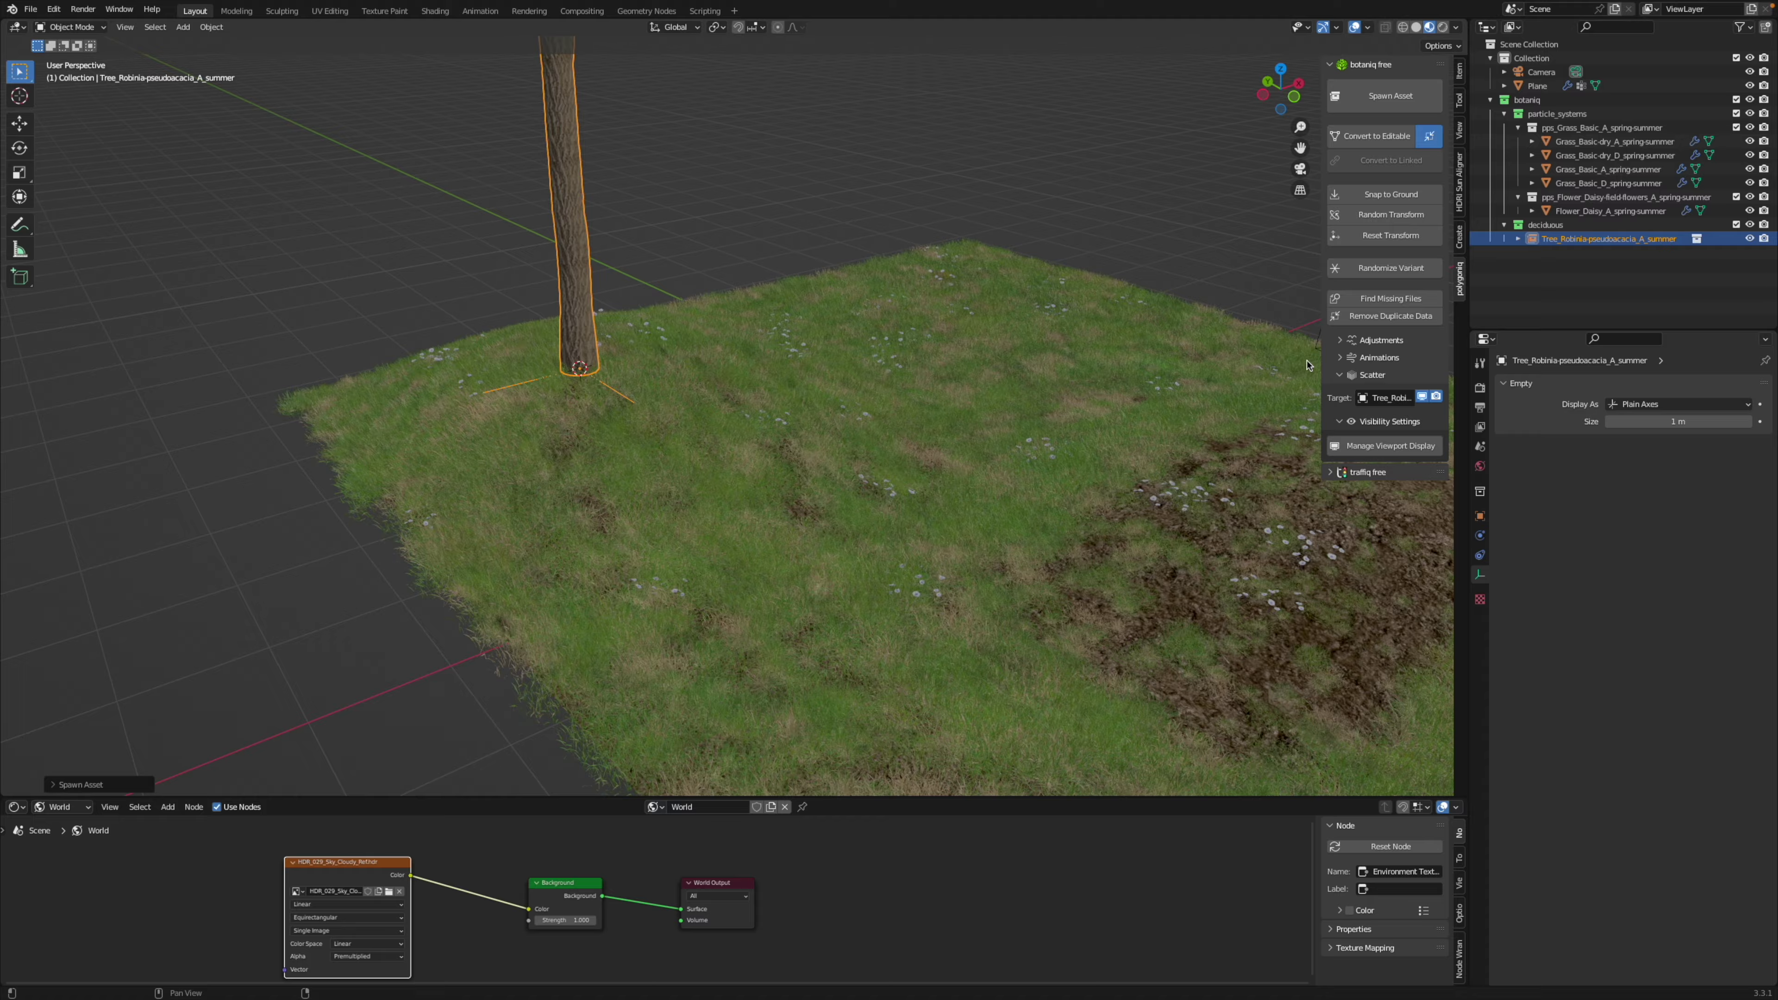
pyautogui.scroll(-5, 770, 421)
pyautogui.scroll(8, 806, 280)
pyautogui.moveTo(805, 281); pyautogui.dragTo(826, 273, button='middle')
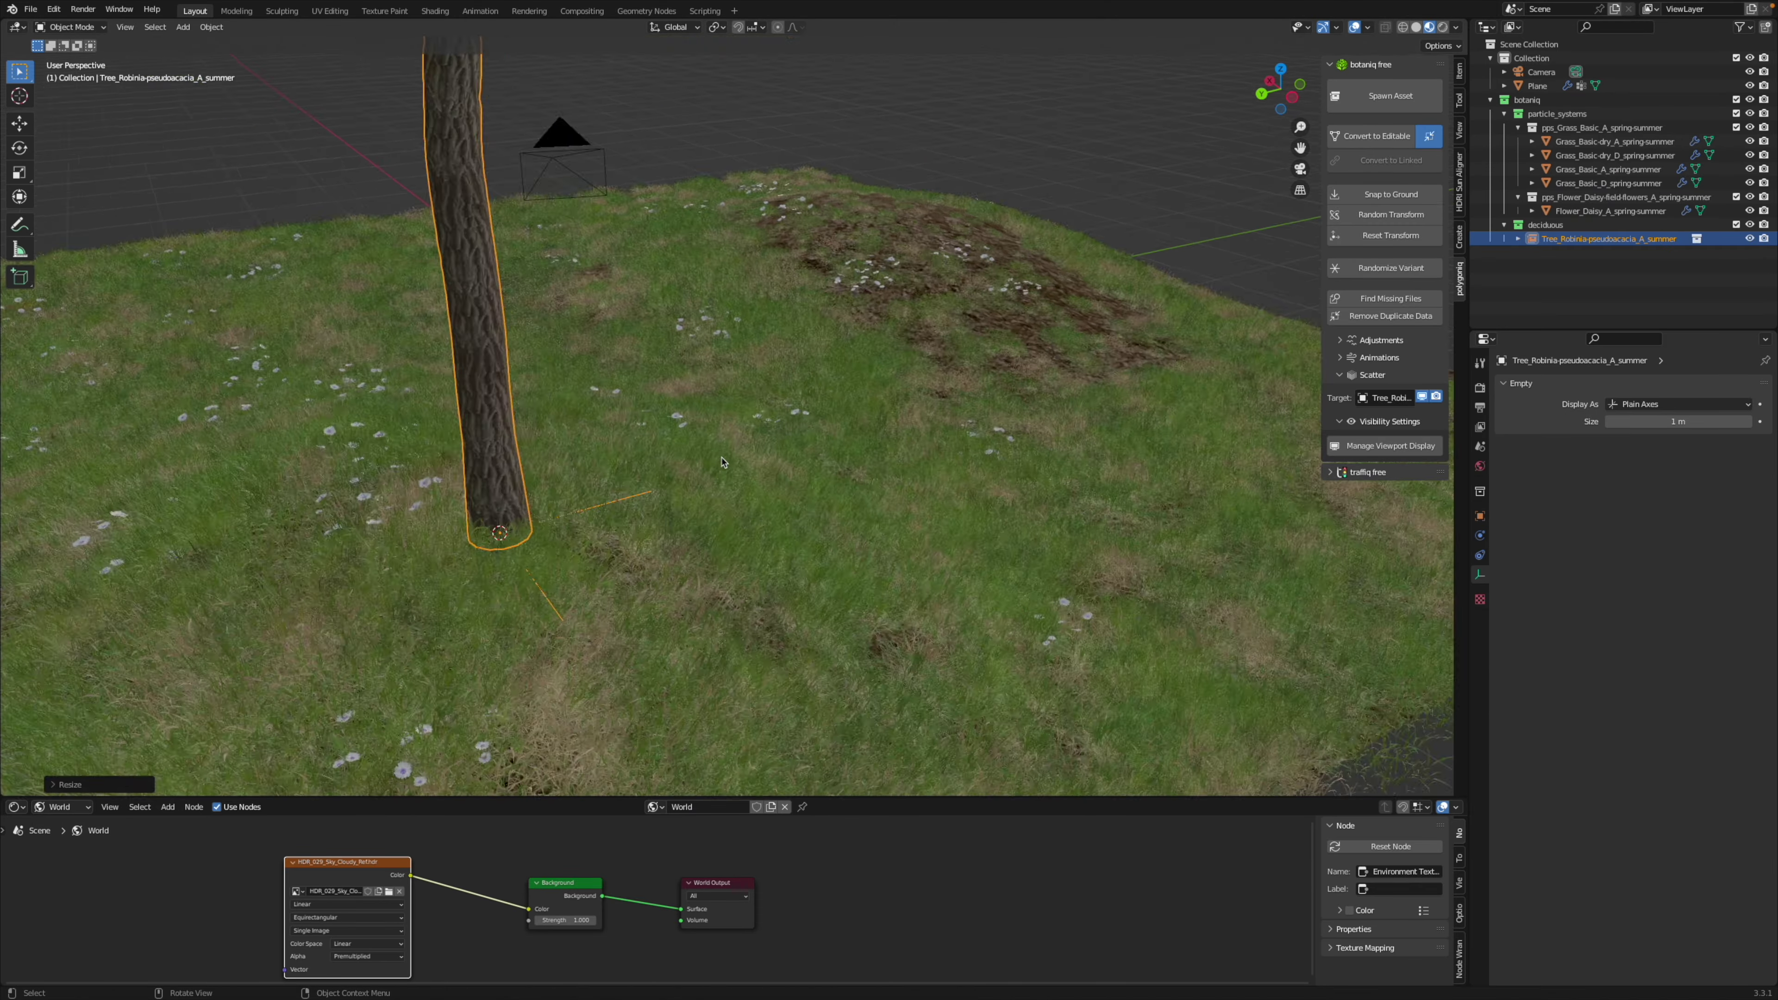
pyautogui.scroll(-4, 827, 273)
pyautogui.press('g')
pyautogui.press('x')
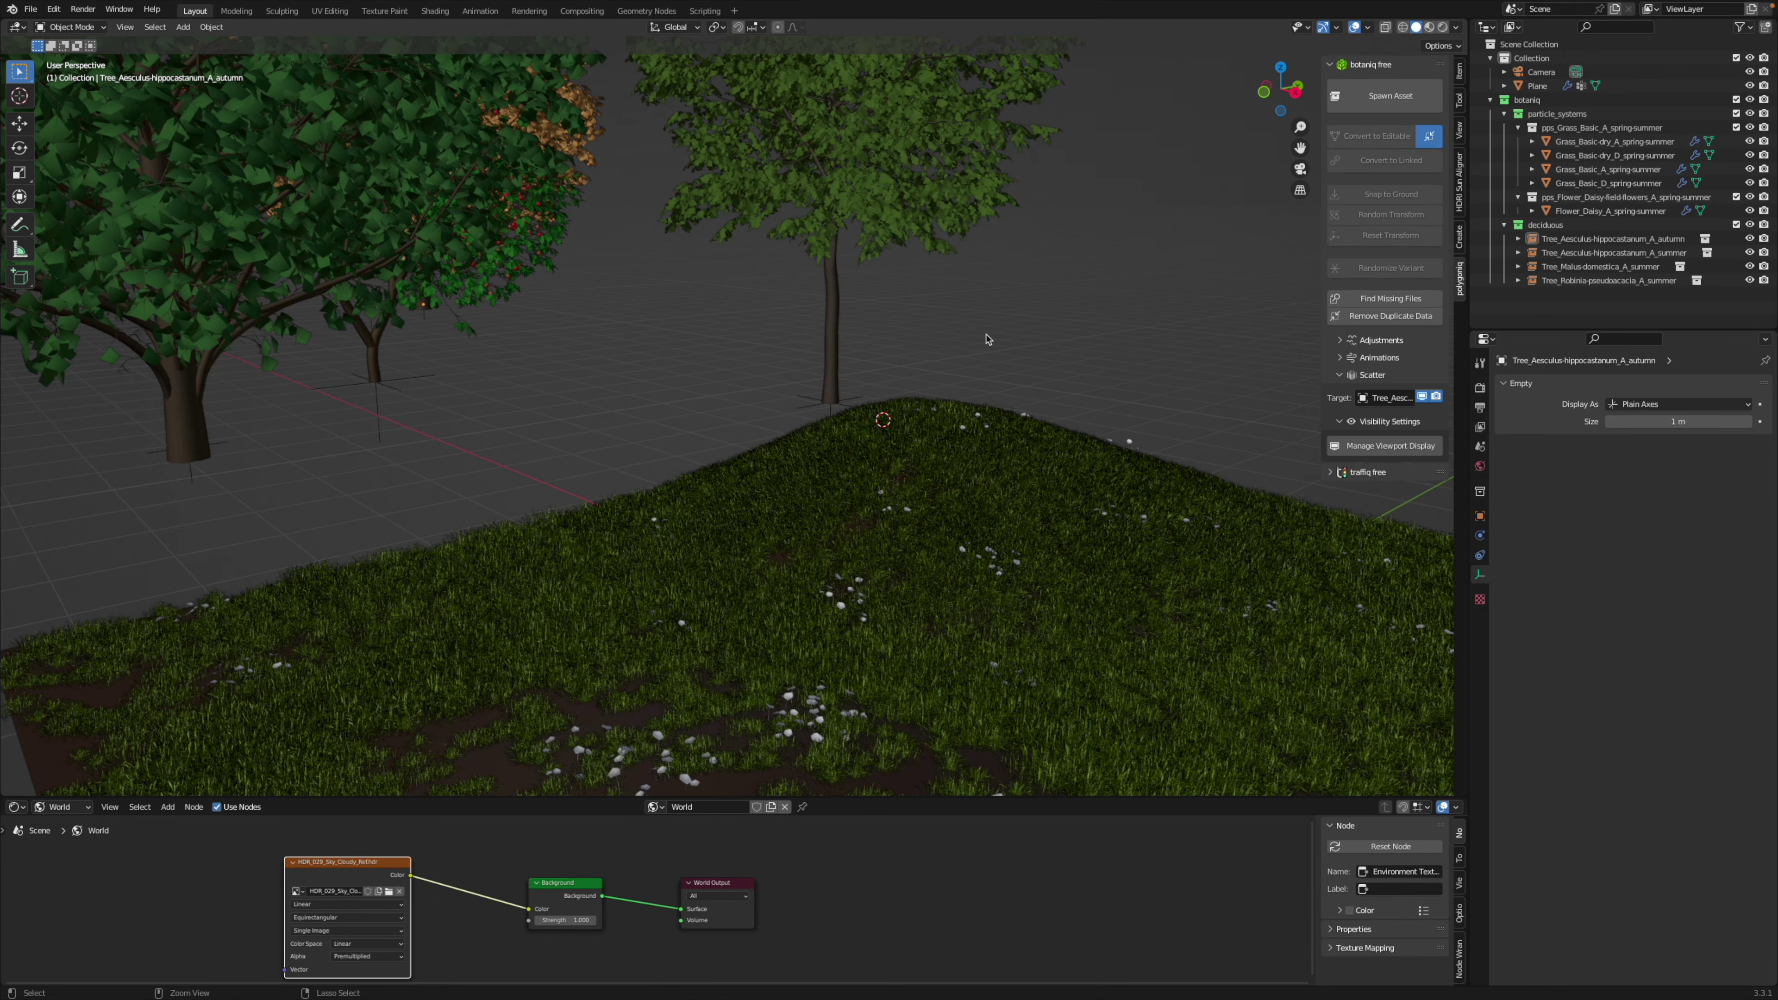
# - Search the Preferences add-ons for 'imag' to find Import Images as Planes
pyautogui.press('super+comma')
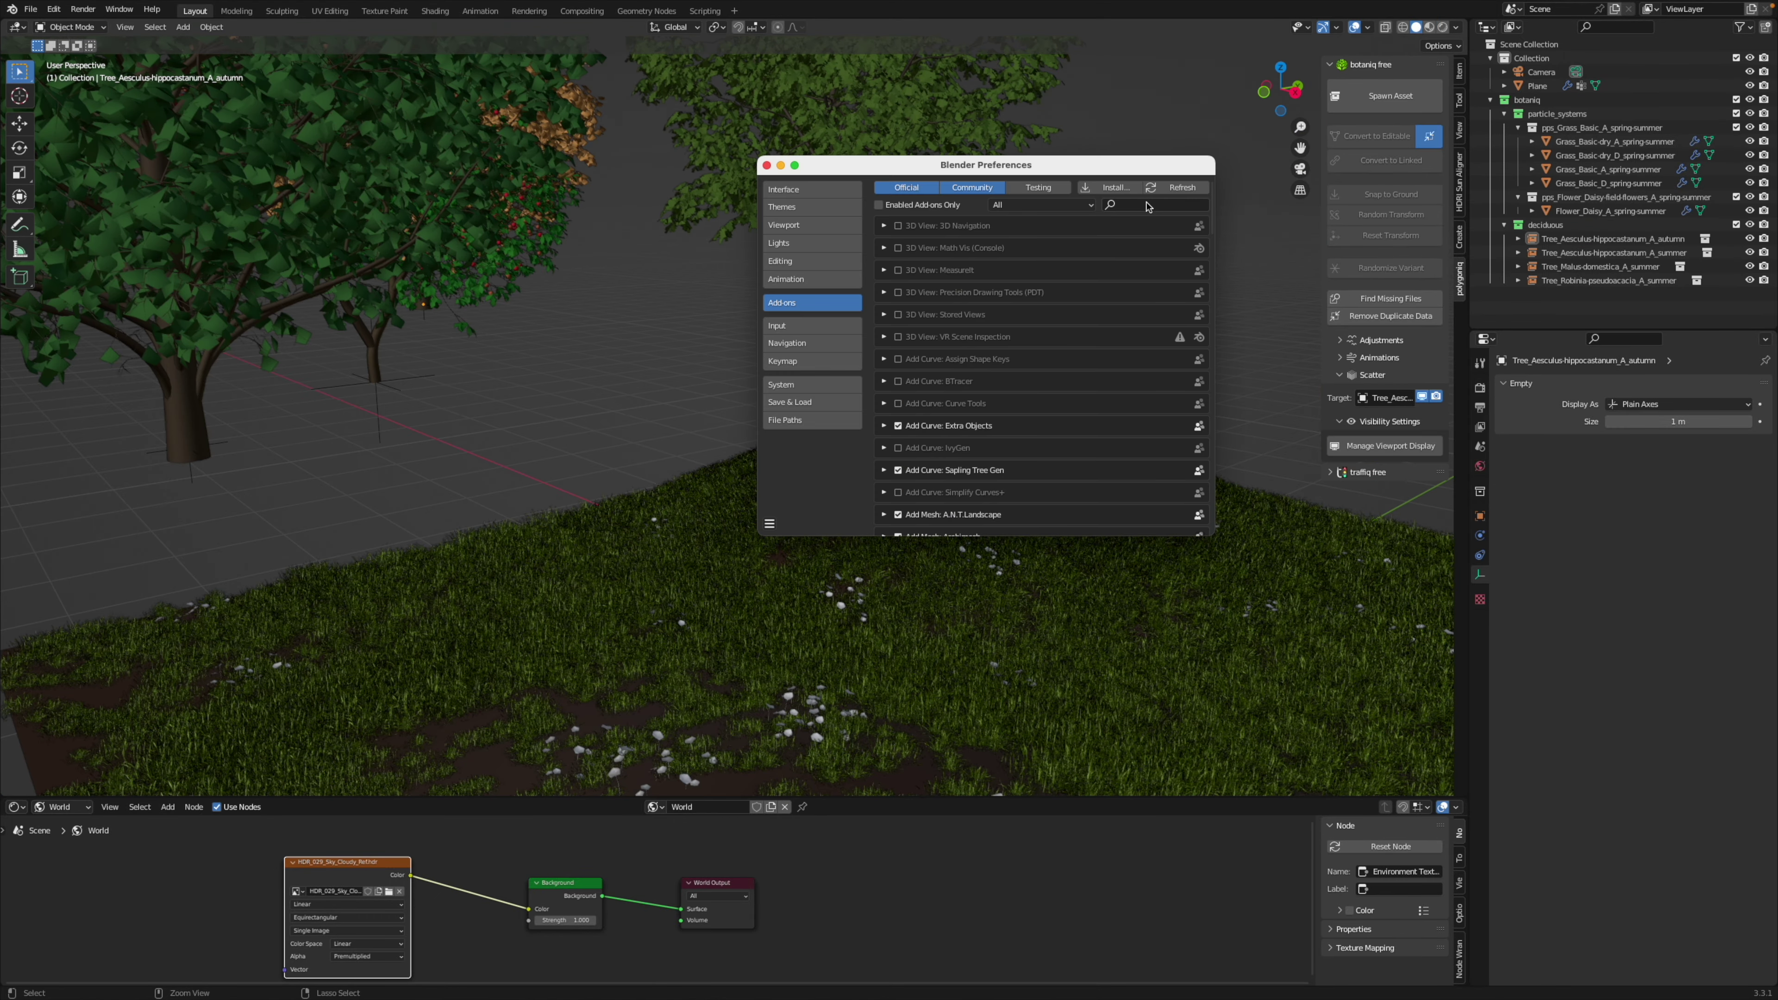
pyautogui.write('imag')
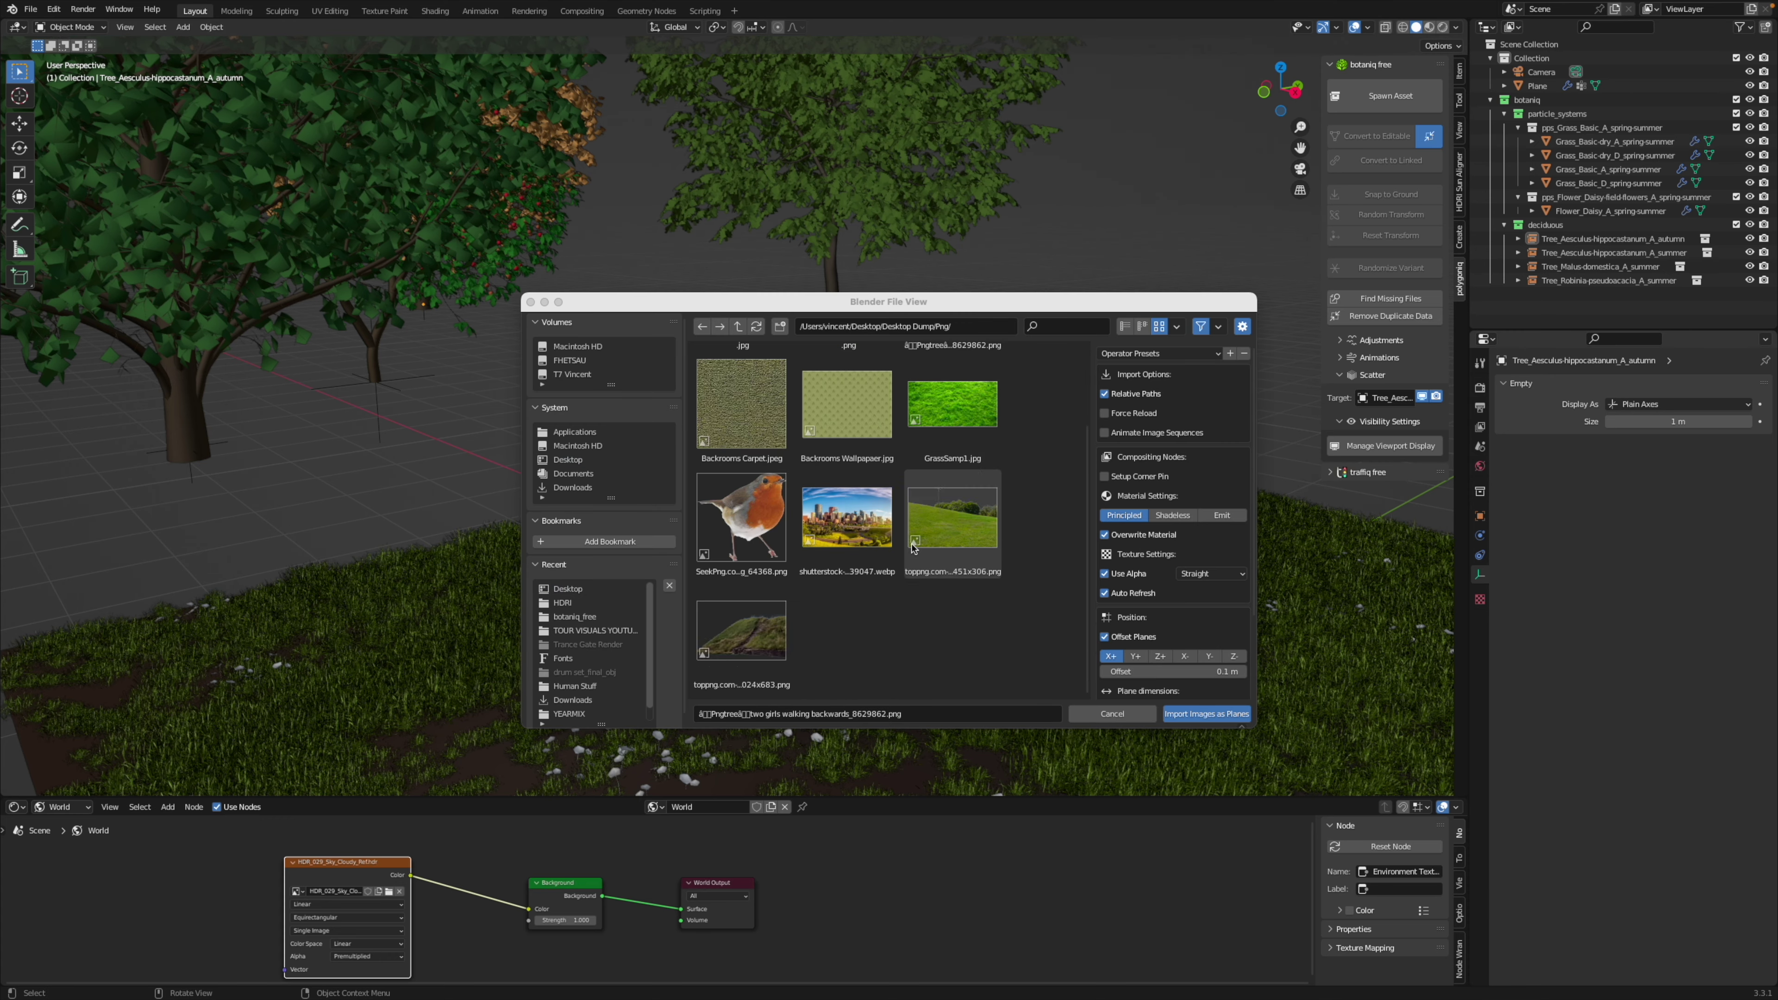
pyautogui.scroll(2, 847, 519)
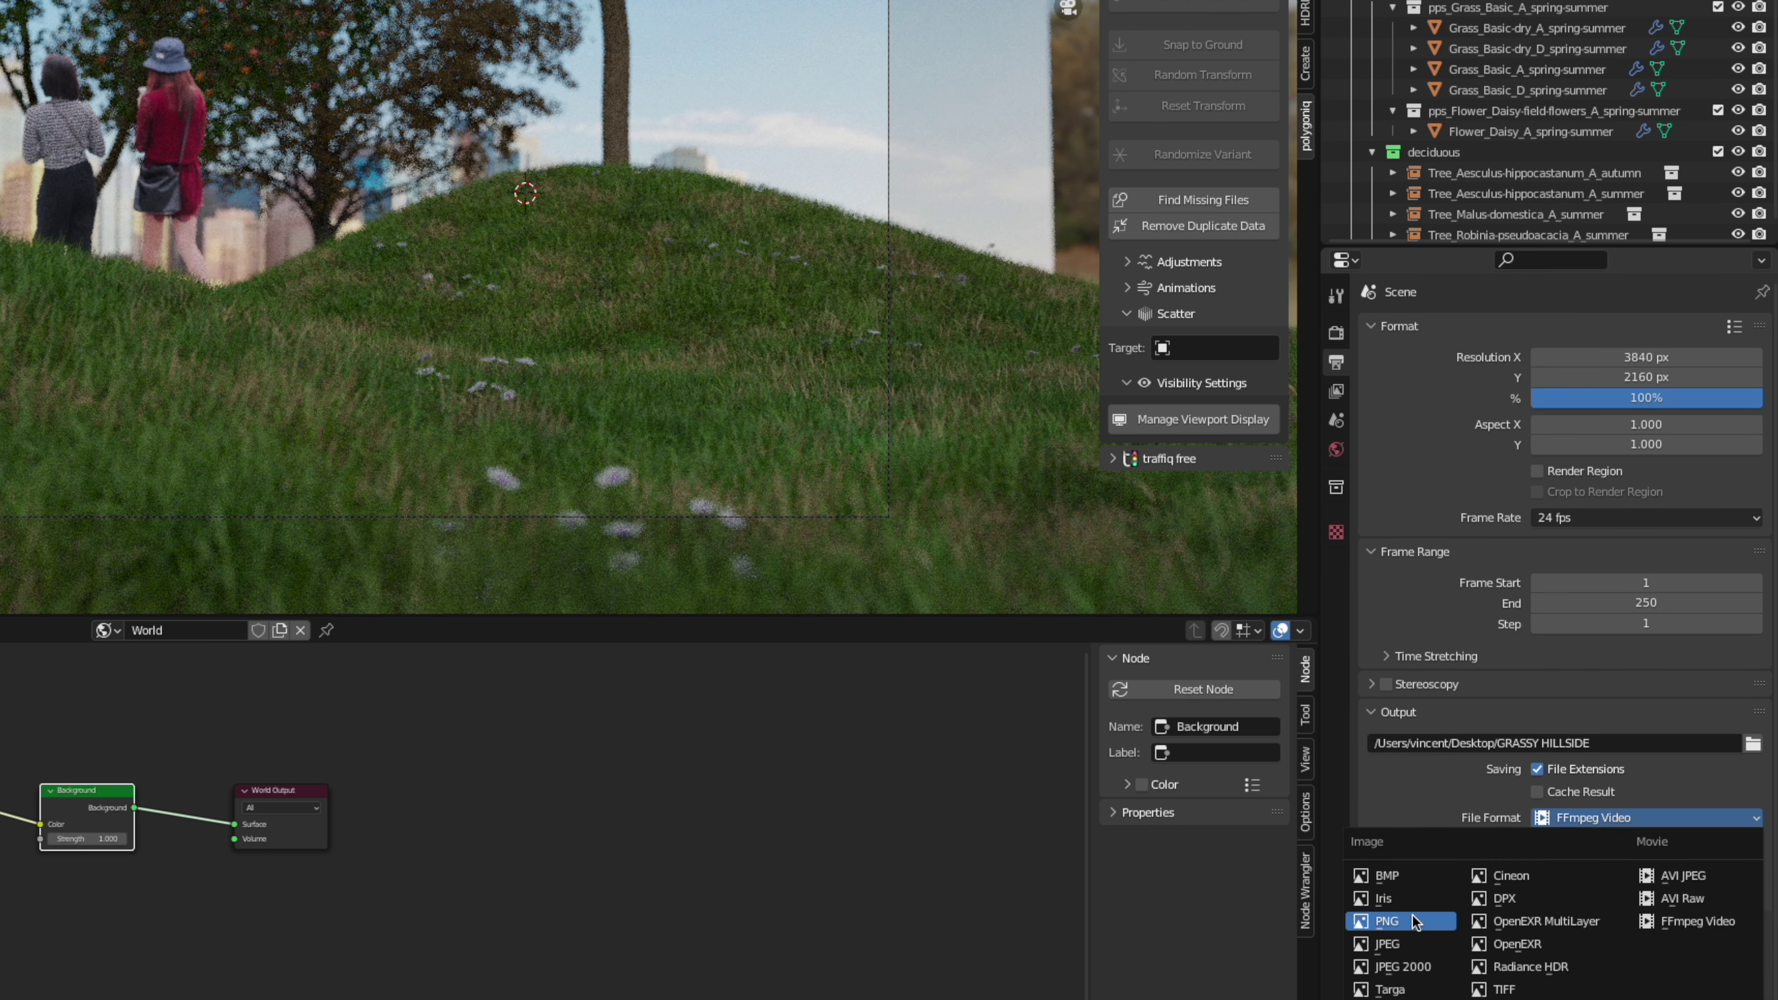
# - Set the output file format to PNG and turn on the Denoising Data view layer pass
pyautogui.click(1411, 922)
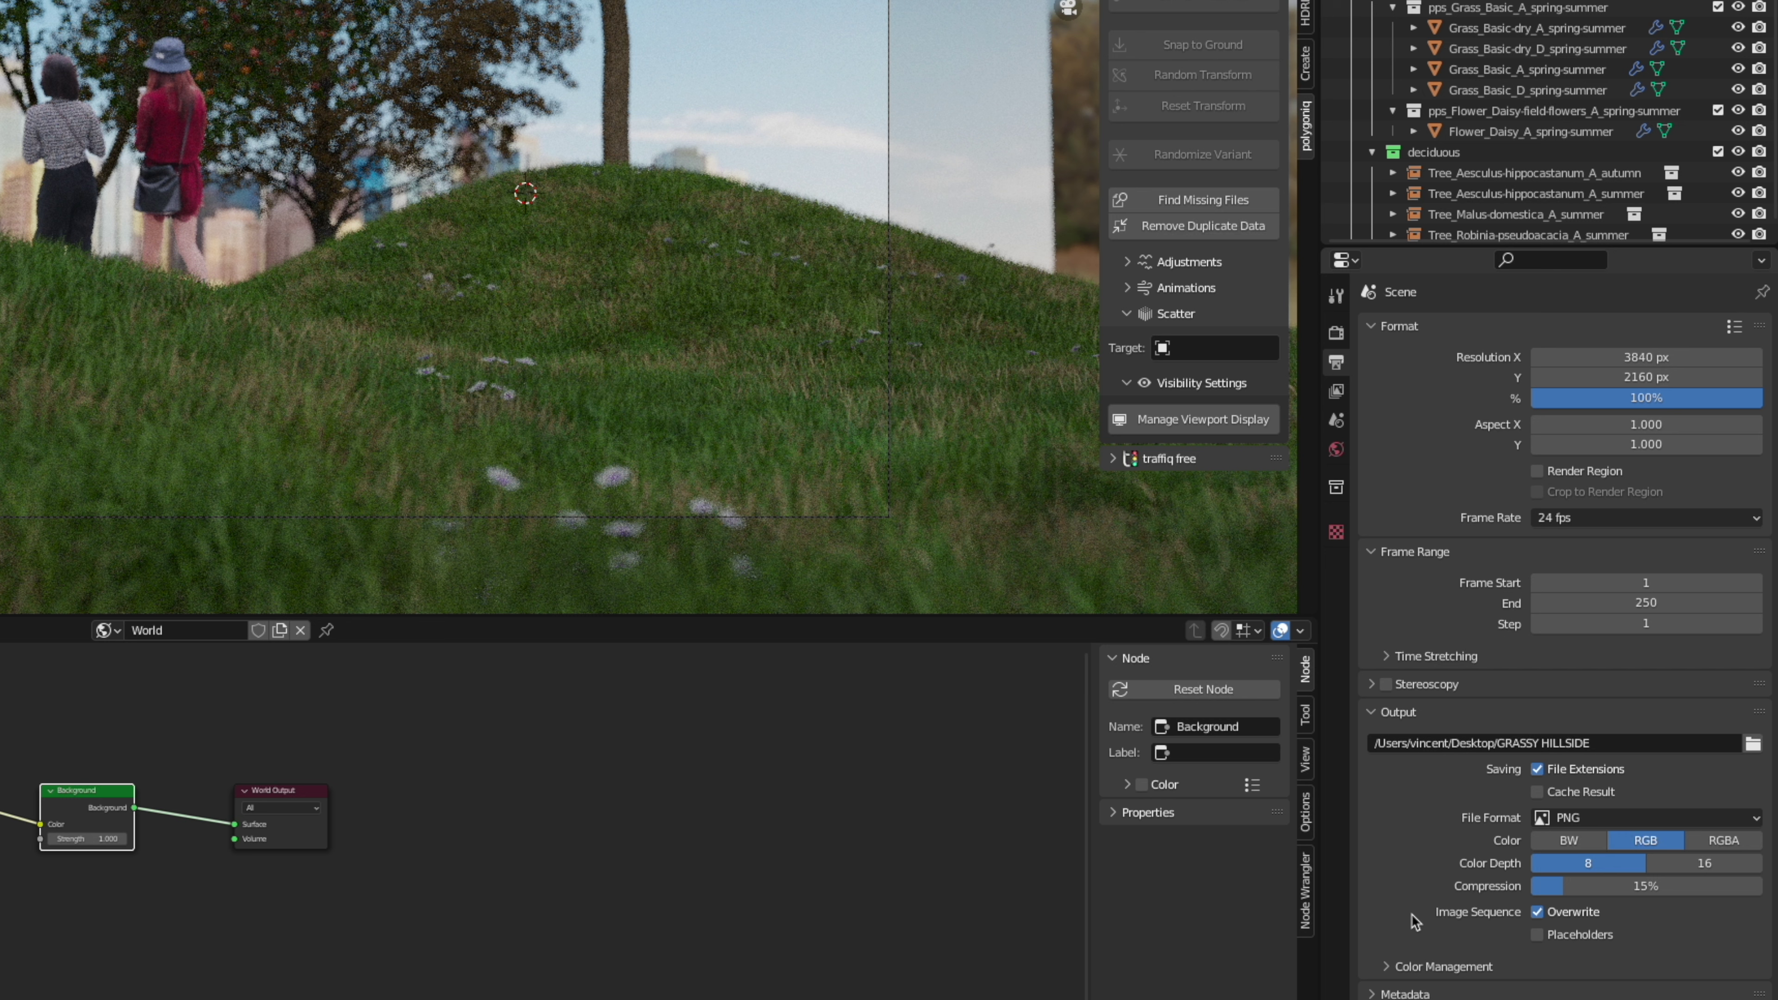
pyautogui.click(1337, 392)
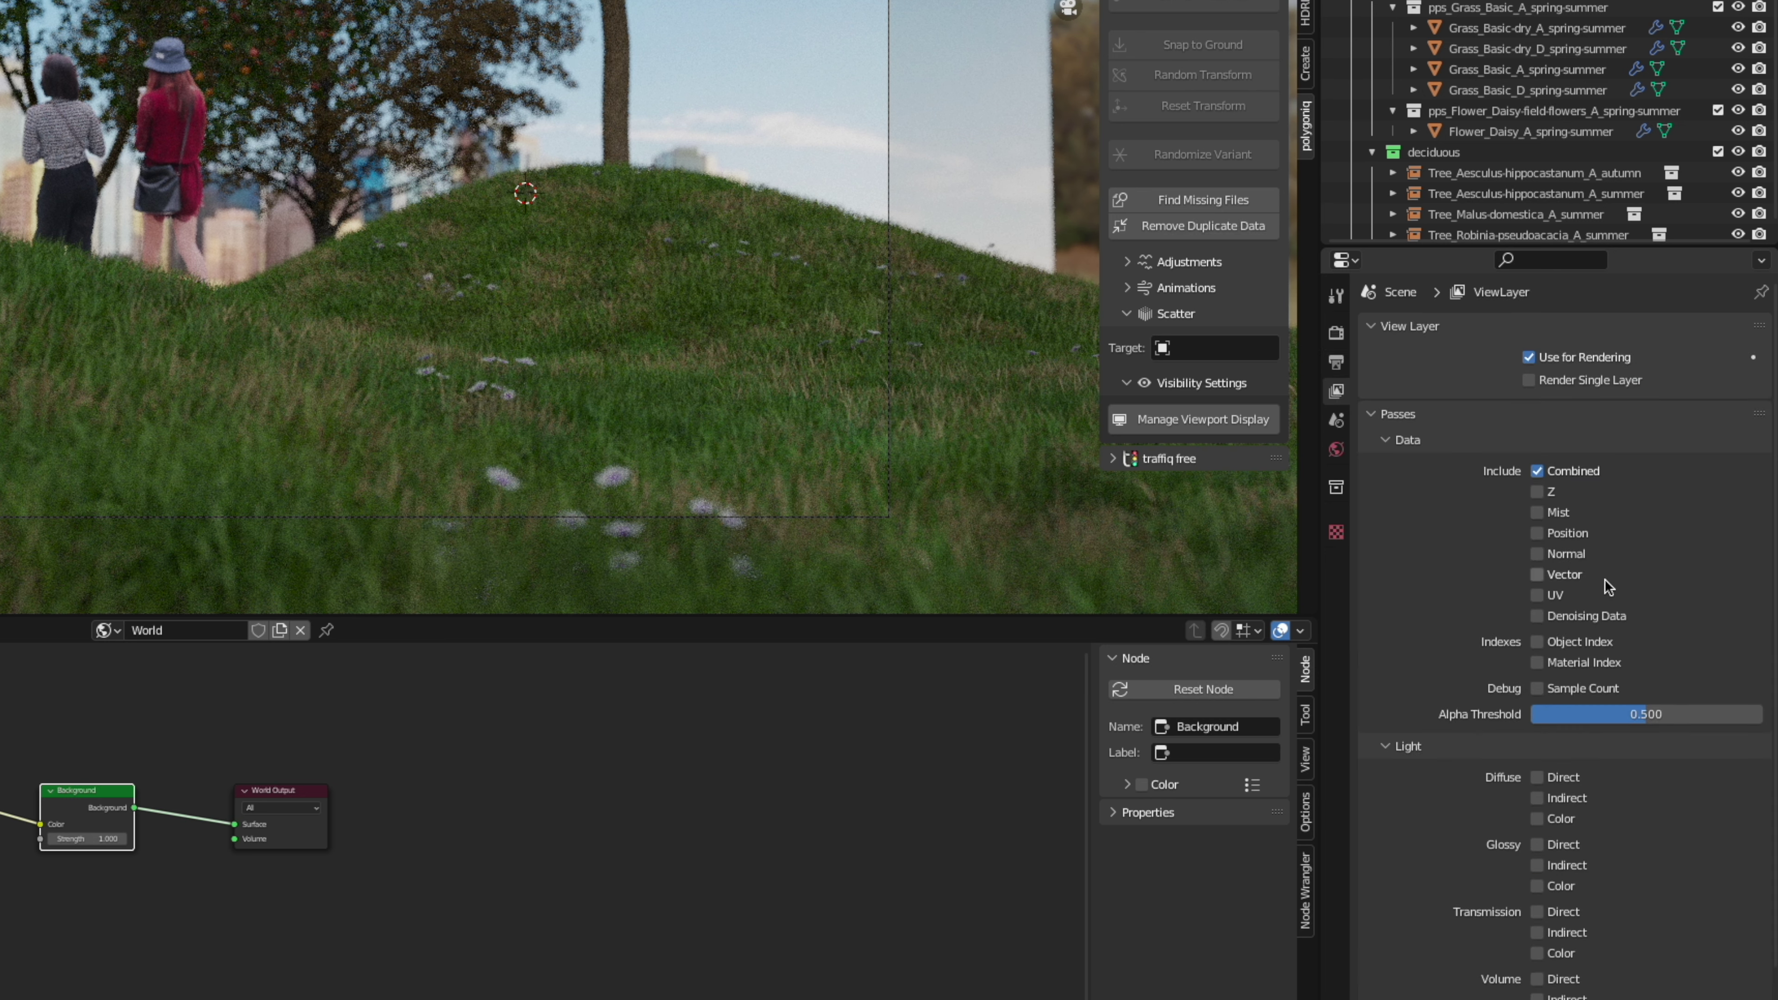
pyautogui.click(15, 587)
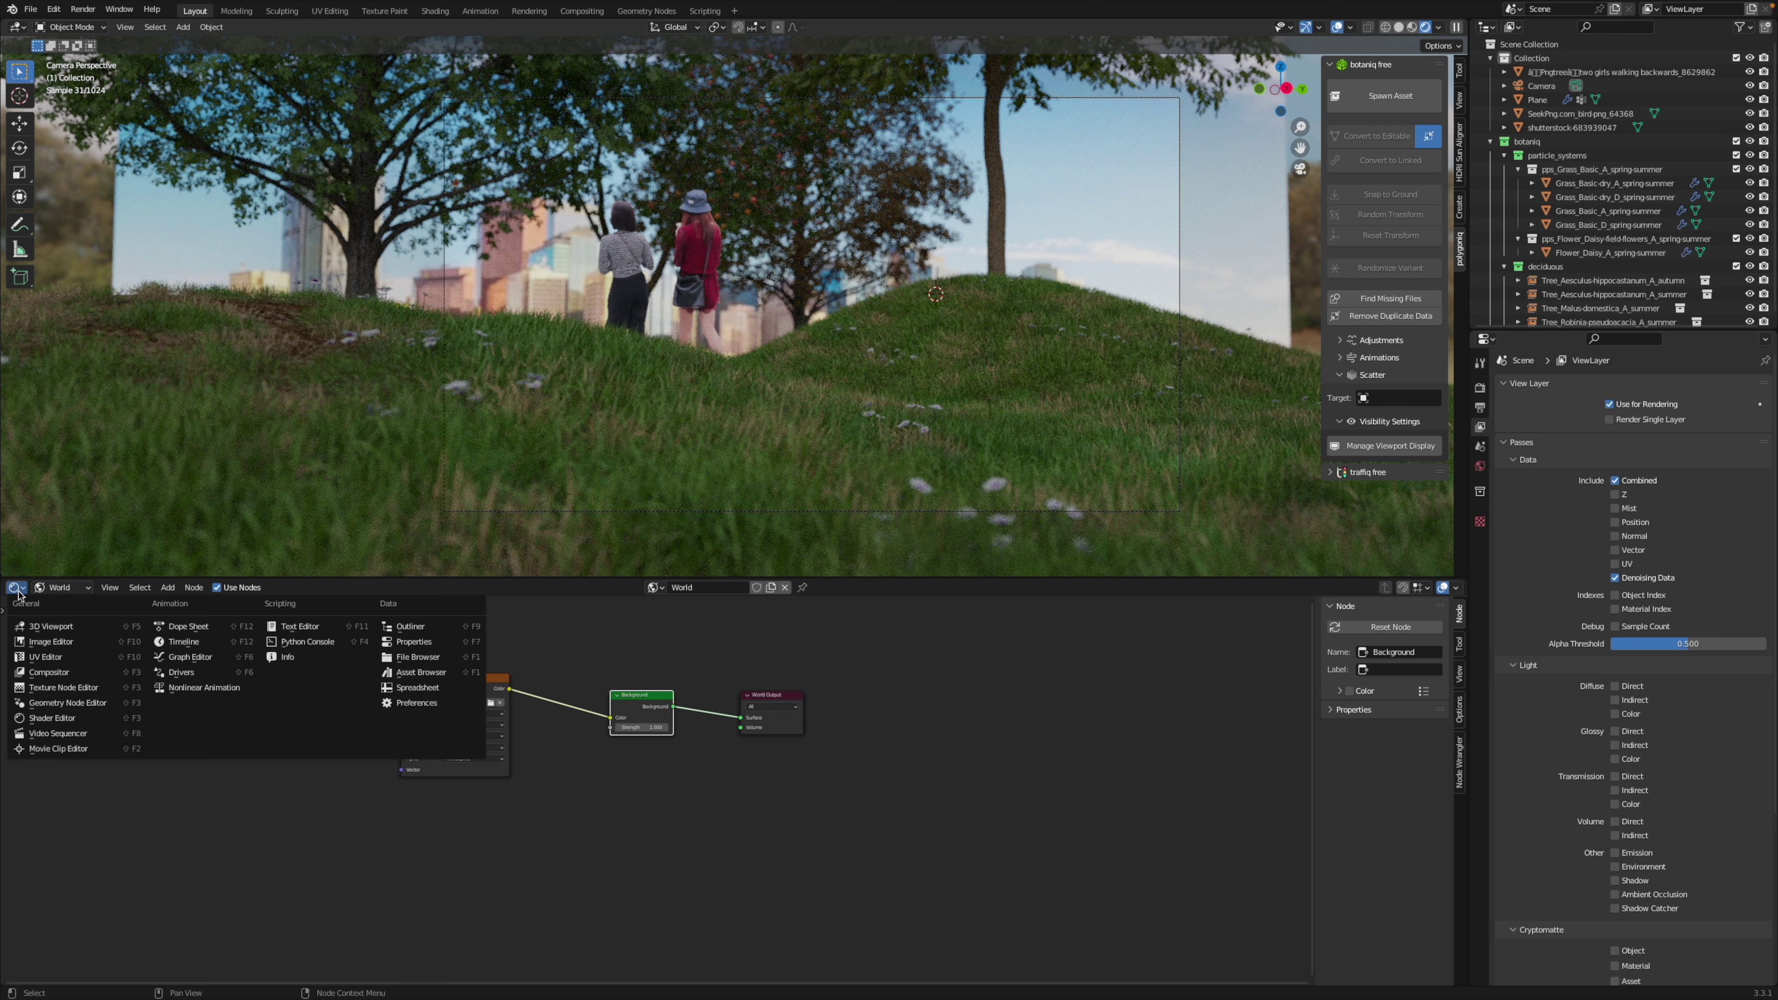
pyautogui.click(62, 674)
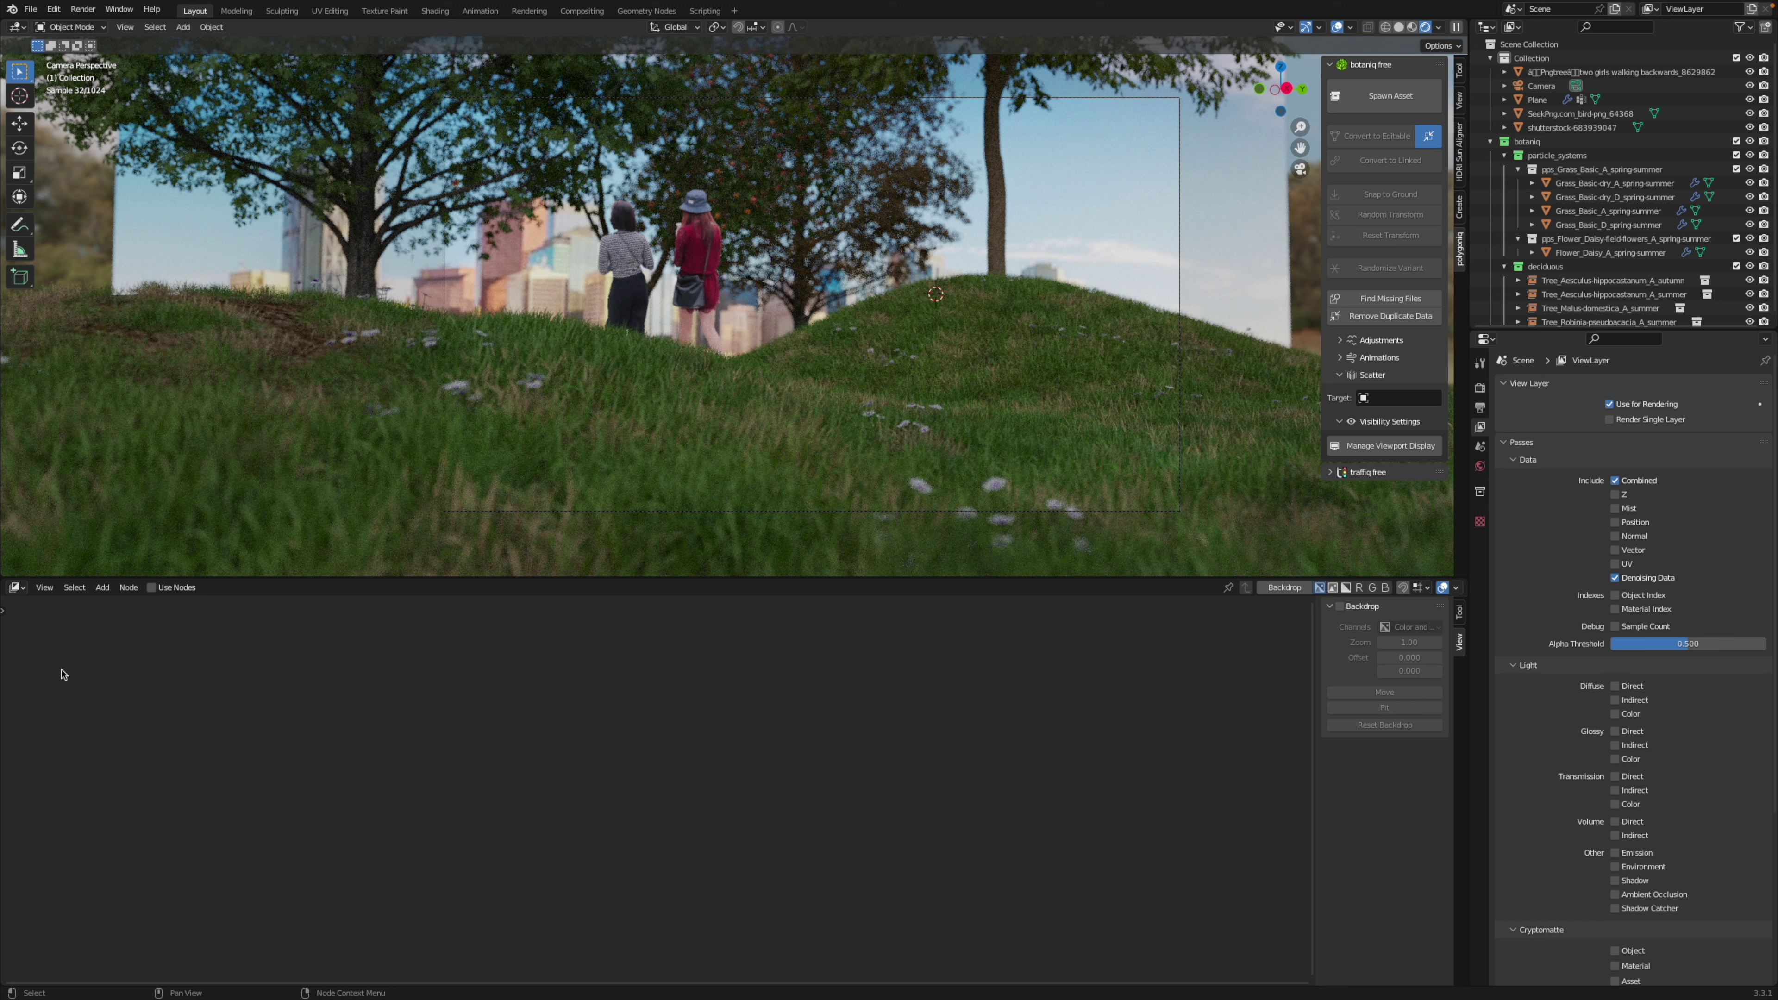
# - Enable compositor nodes and add a Denoise node fed by the noisy image and Denoising Normal
pyautogui.click(180, 593)
pyautogui.hotkey('shift', 'a')
pyautogui.click(893, 701)
pyautogui.moveTo(733, 741); pyautogui.dragTo(840, 766)
pyautogui.moveTo(734, 759); pyautogui.dragTo(839, 800)
pyautogui.scroll(-2, 700, 792)
pyautogui.click(1480, 388)
# - Render the final hillside image, then choose Image > Save to open the save dialog
pyautogui.click(82, 10)
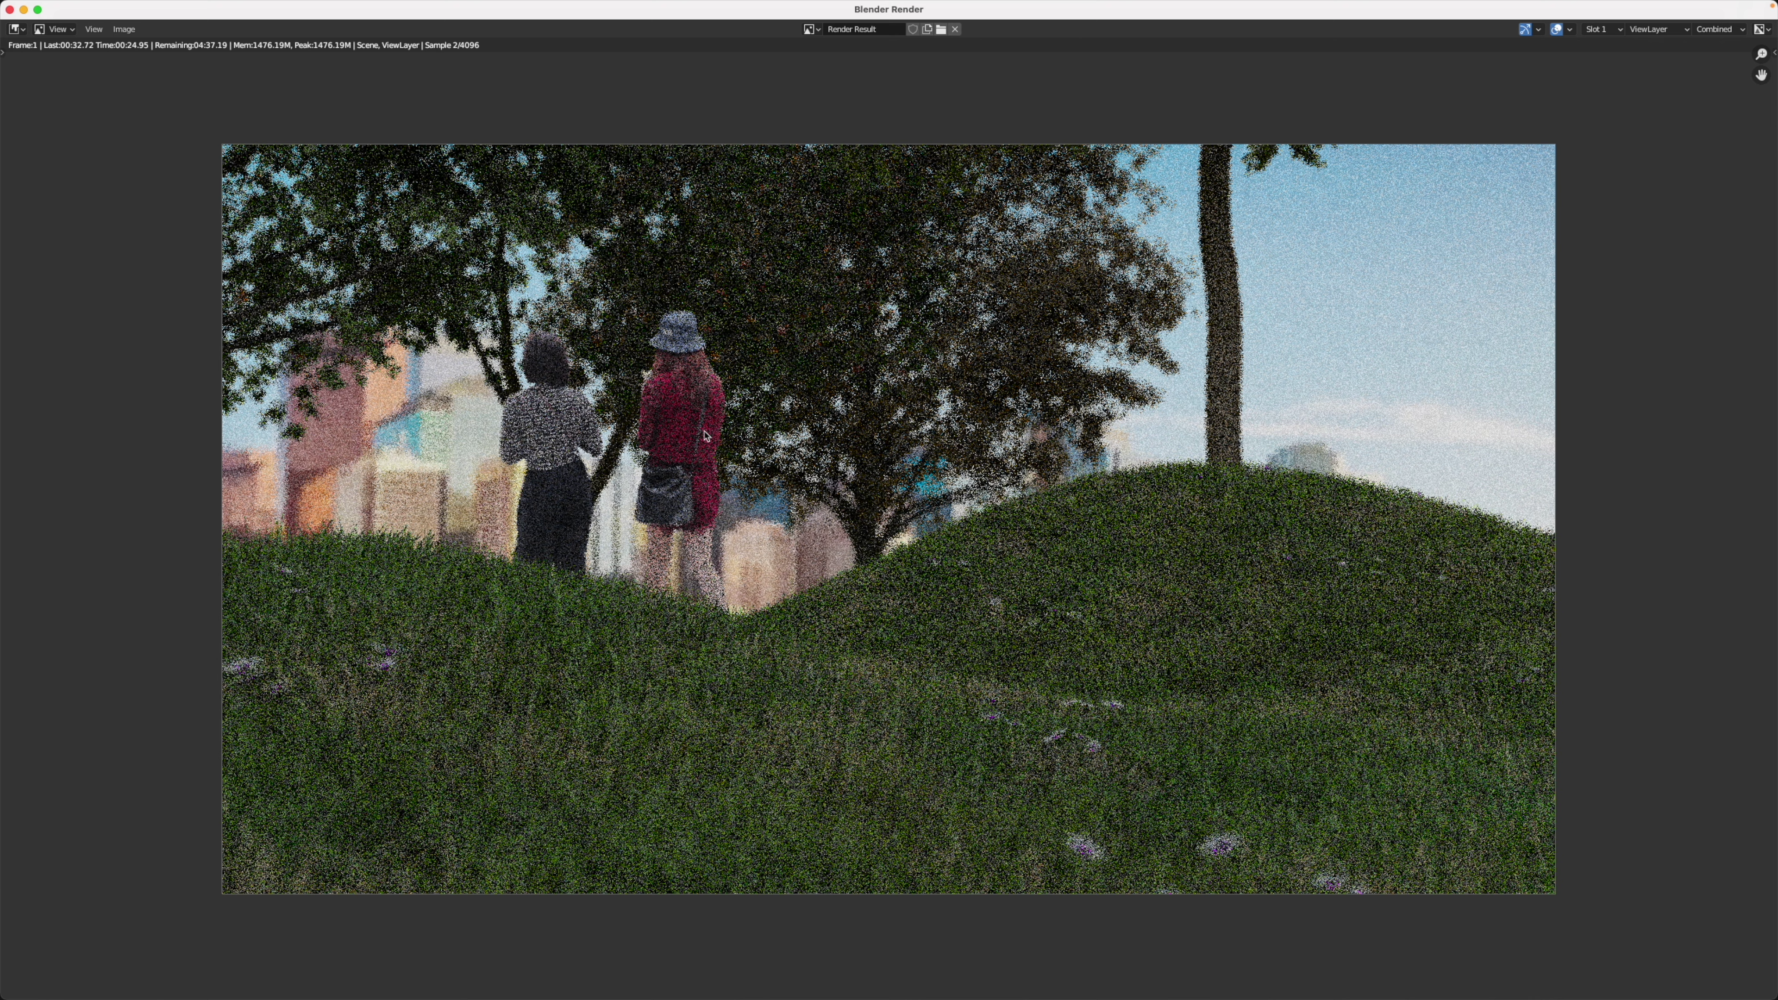
pyautogui.click(850, 273)
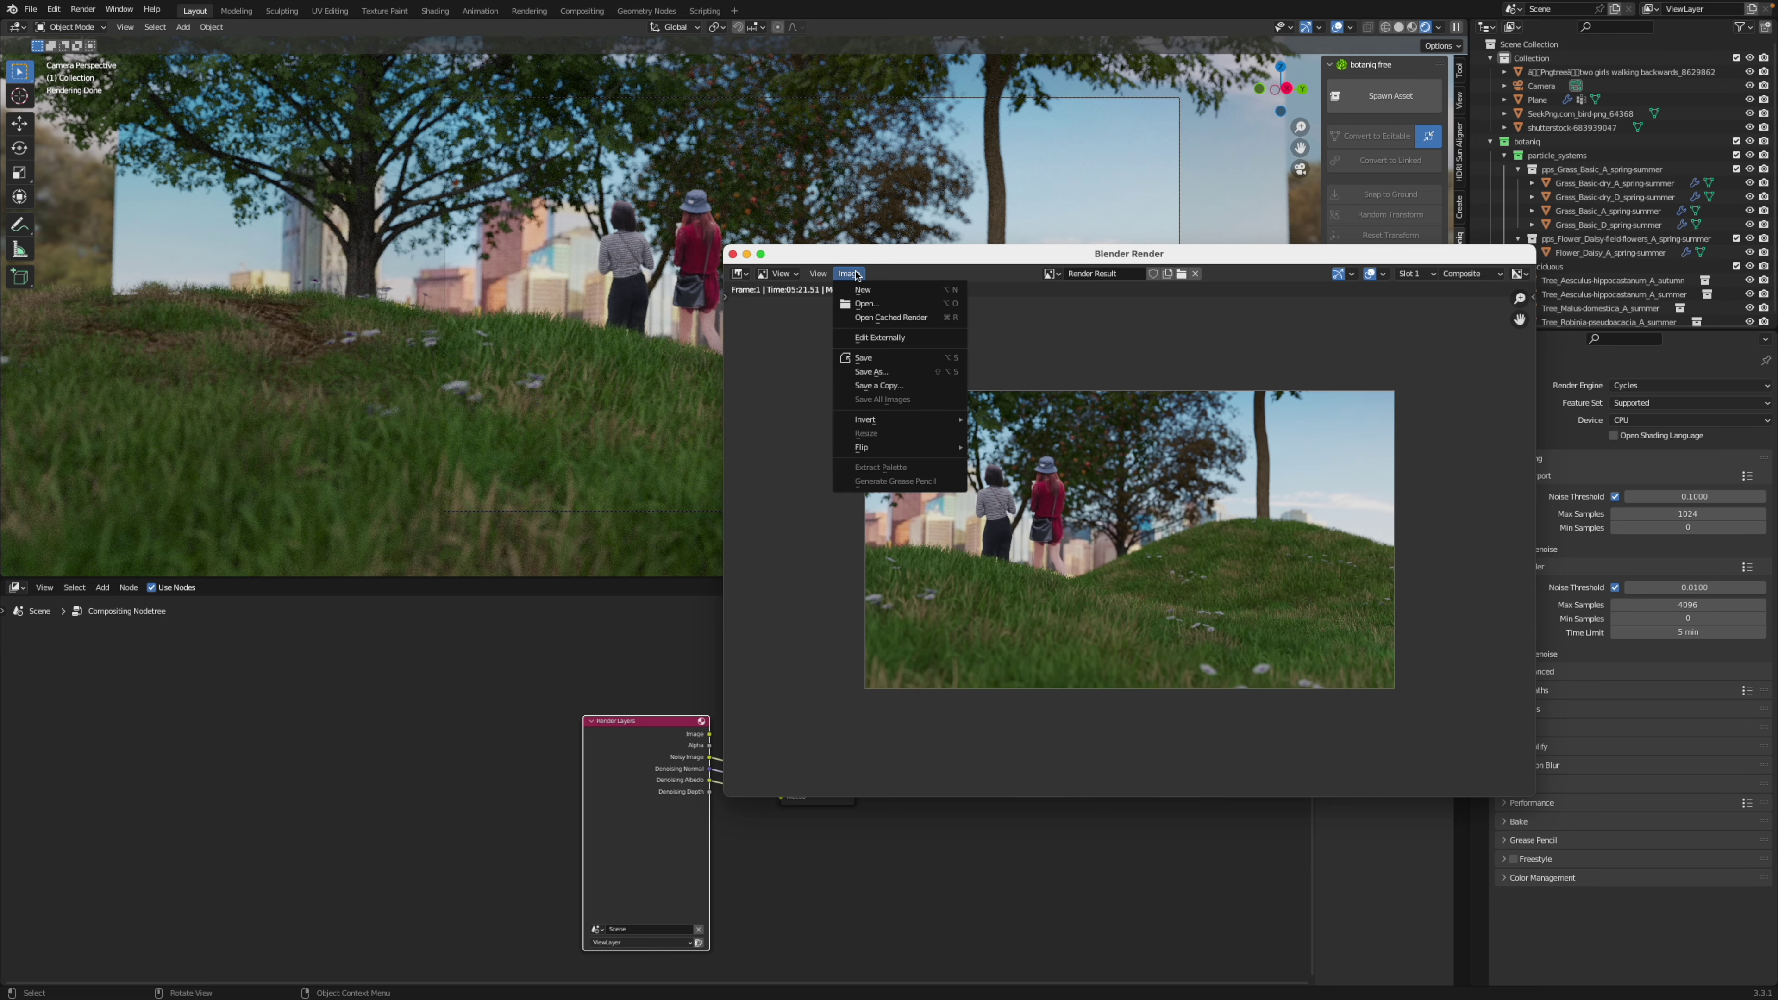
pyautogui.click(904, 362)
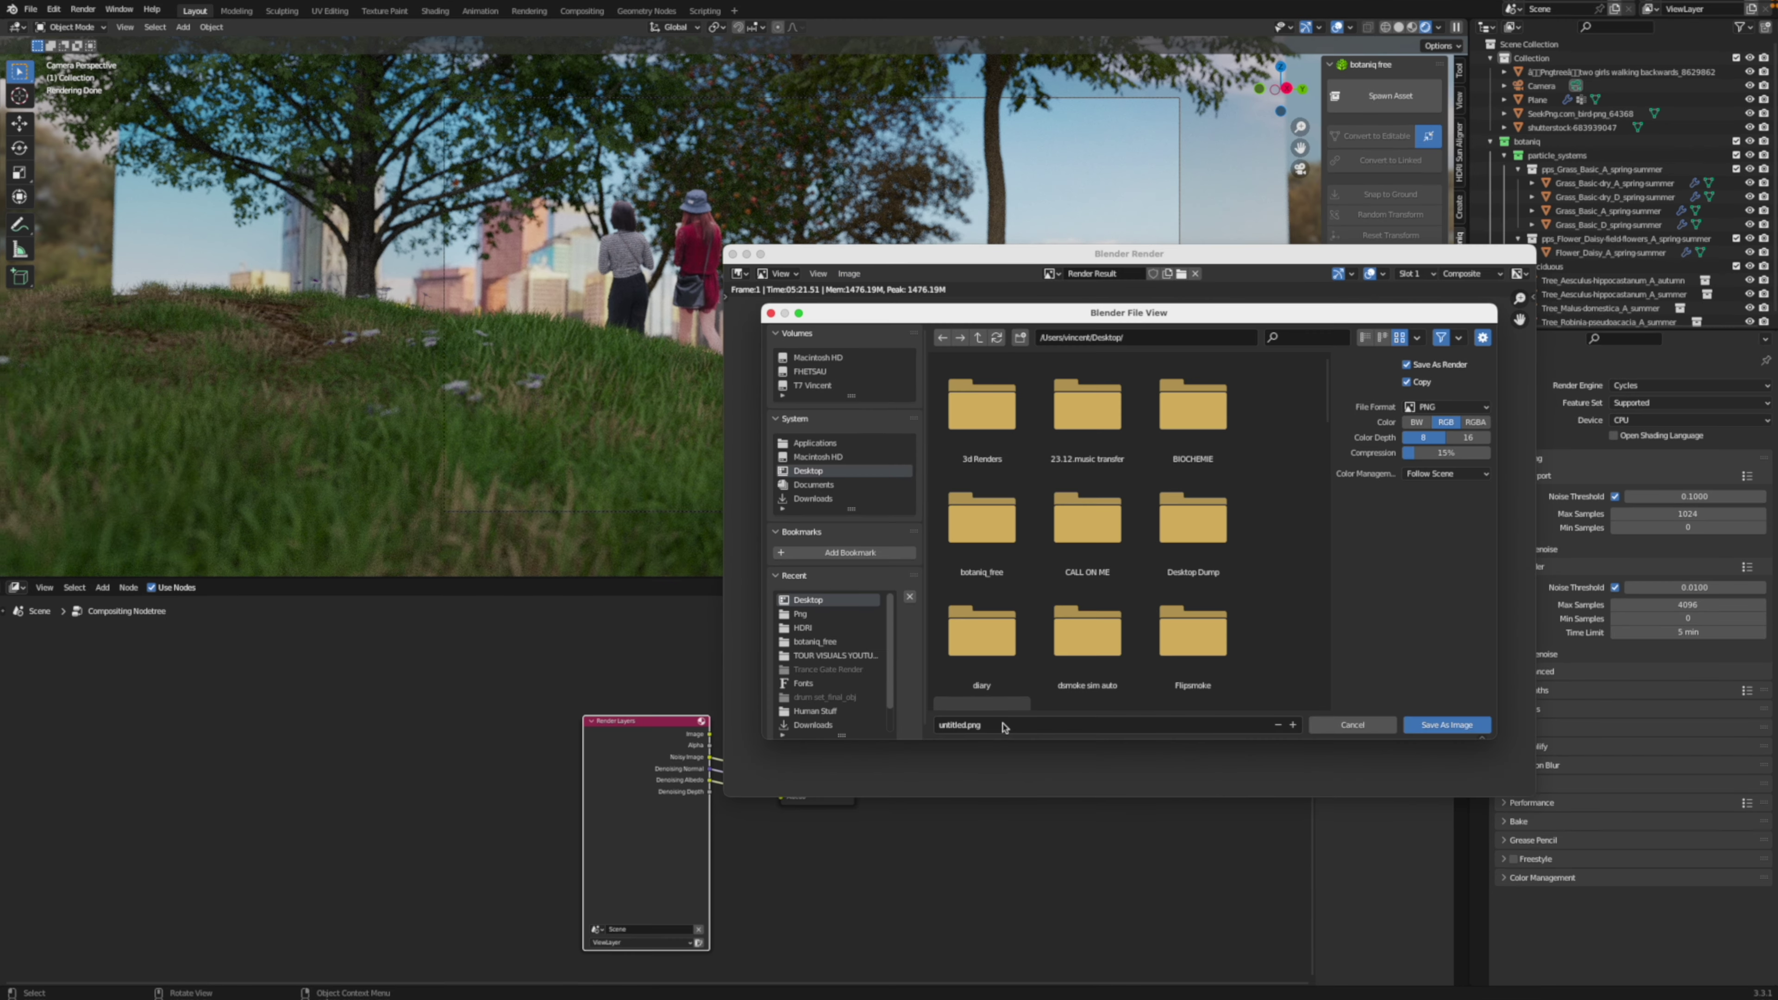